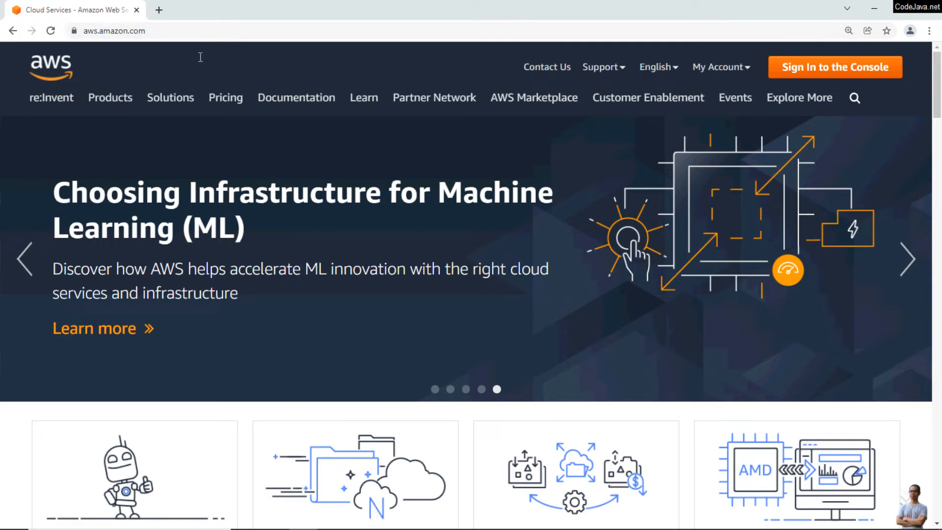
Start the console sign-in as root user, entering the account e-mail address
{"action": "left_click", "coordinate": [829, 73]}
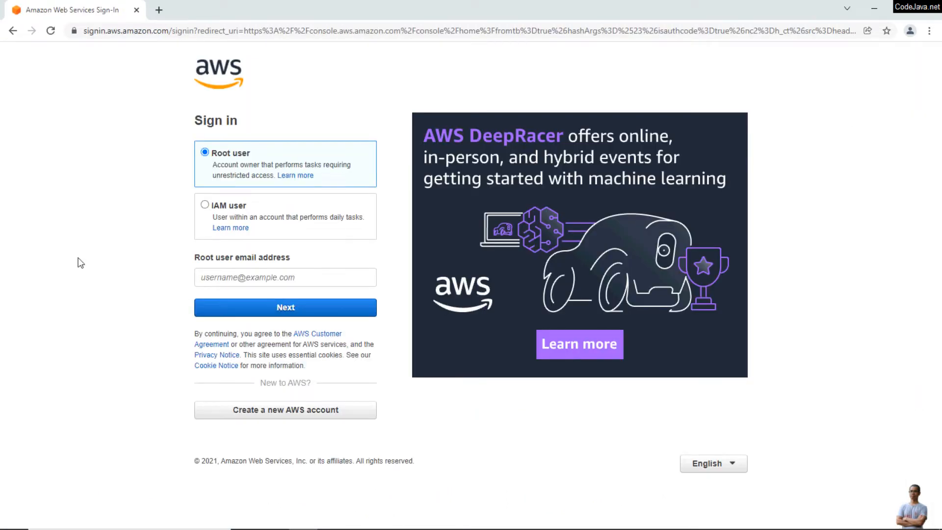
{"action": "left_click", "coordinate": [223, 276]}
{"action": "type", "text": "co"}
{"action": "key", "text": "Down"}
{"action": "key", "text": "Return"}
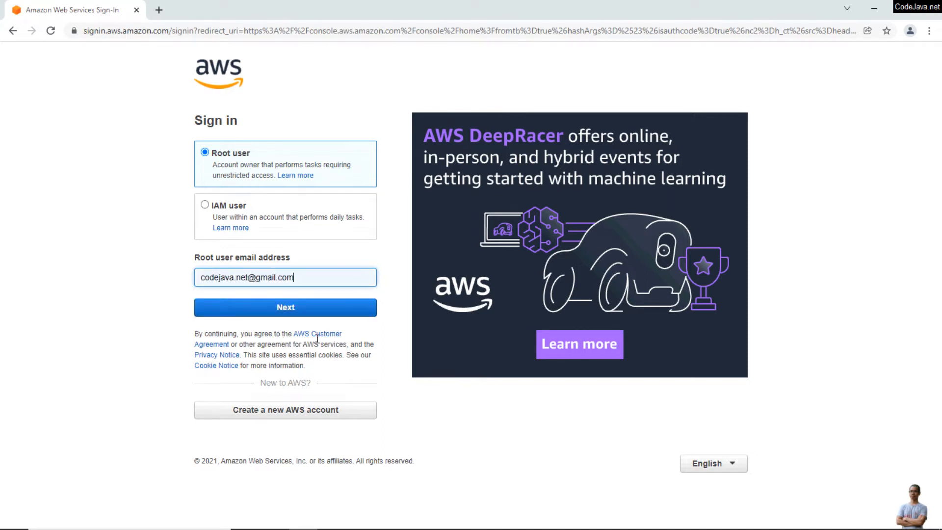
{"action": "left_click", "coordinate": [336, 308]}
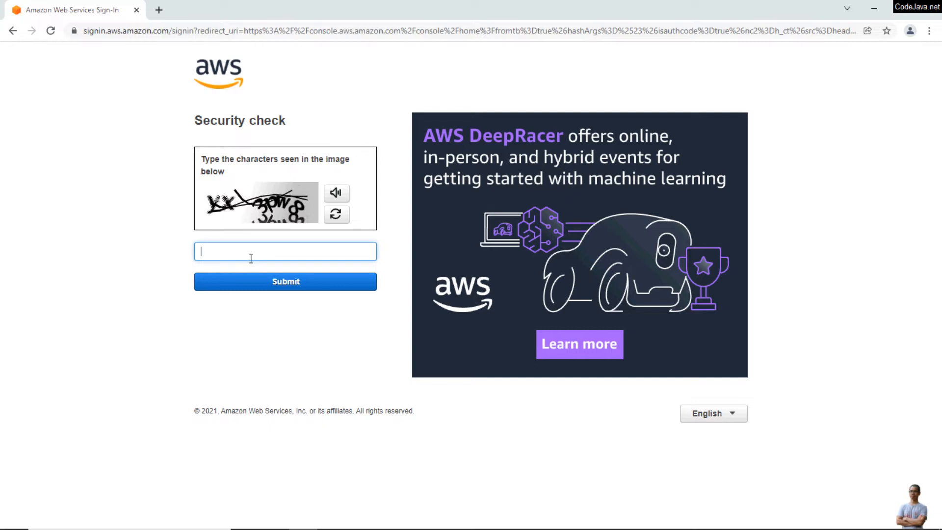
Pass the security check and sign in with the root password
{"action": "type", "text": "yx3pw8"}
{"action": "left_click", "coordinate": [336, 285]}
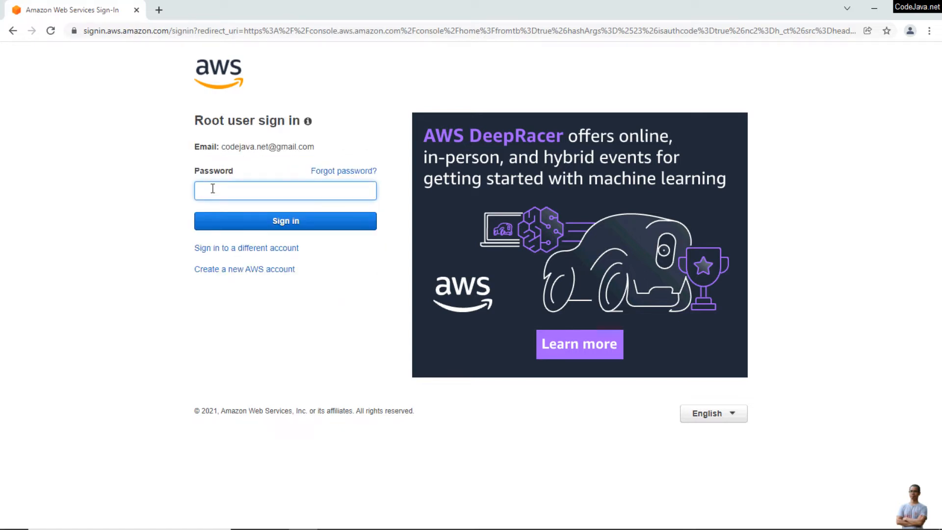
{"action": "type", "text": "********"}
{"action": "left_click", "coordinate": [268, 216]}
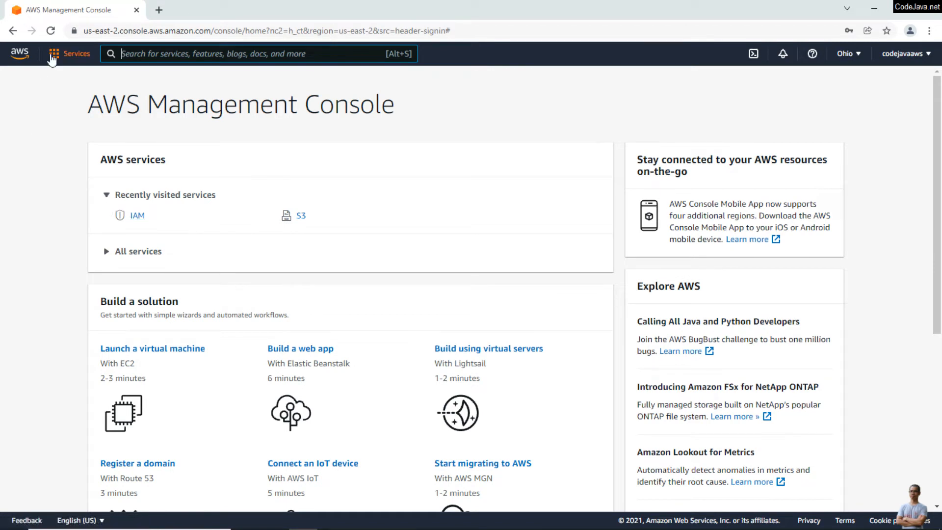
Open IAM from the Security, Identity, & Compliance category of the Services menu
{"action": "left_click", "coordinate": [56, 55]}
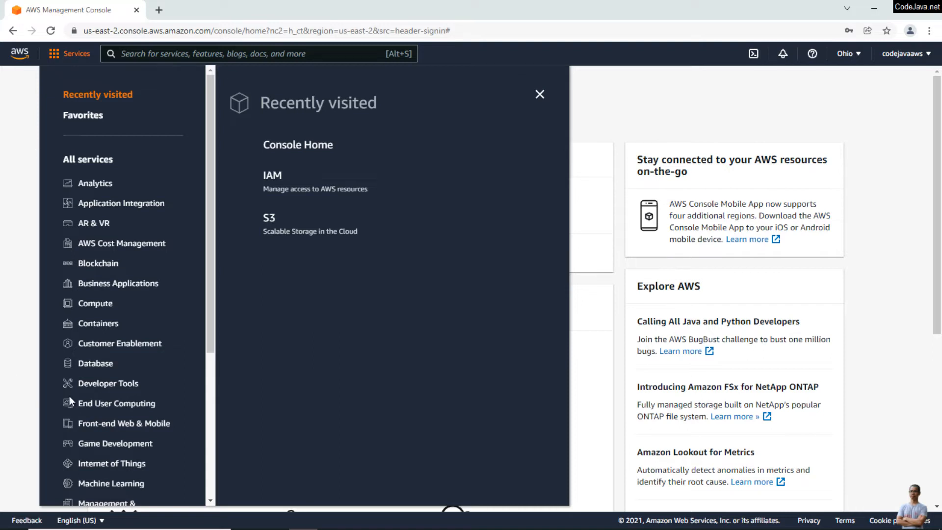
{"action": "scroll", "coordinate": [84, 396], "scroll_direction": "down", "scroll_amount": 5}
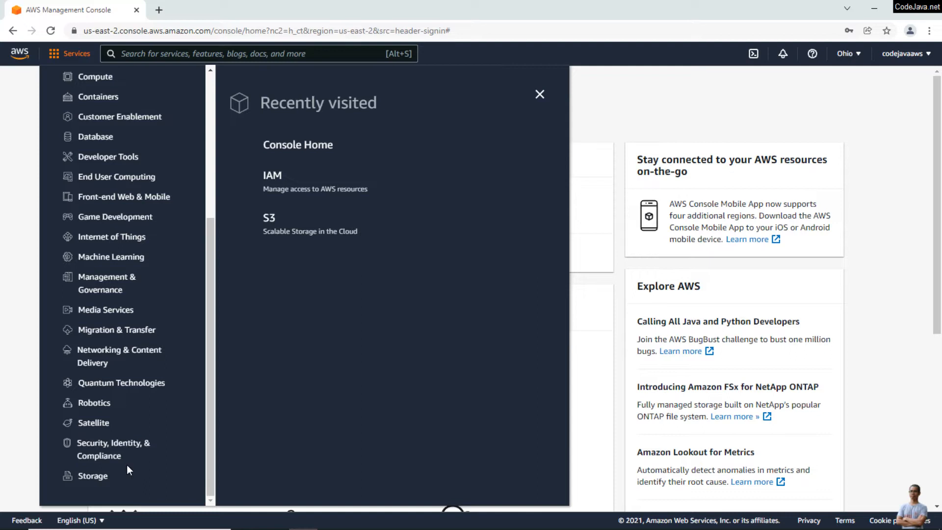
{"action": "left_click", "coordinate": [98, 444]}
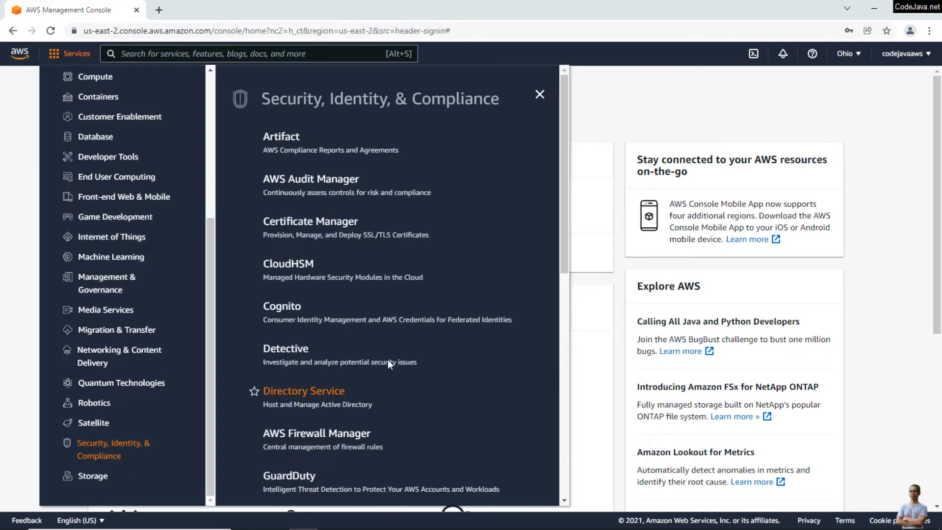
{"action": "scroll", "coordinate": [356, 316], "scroll_direction": "down", "scroll_amount": 5}
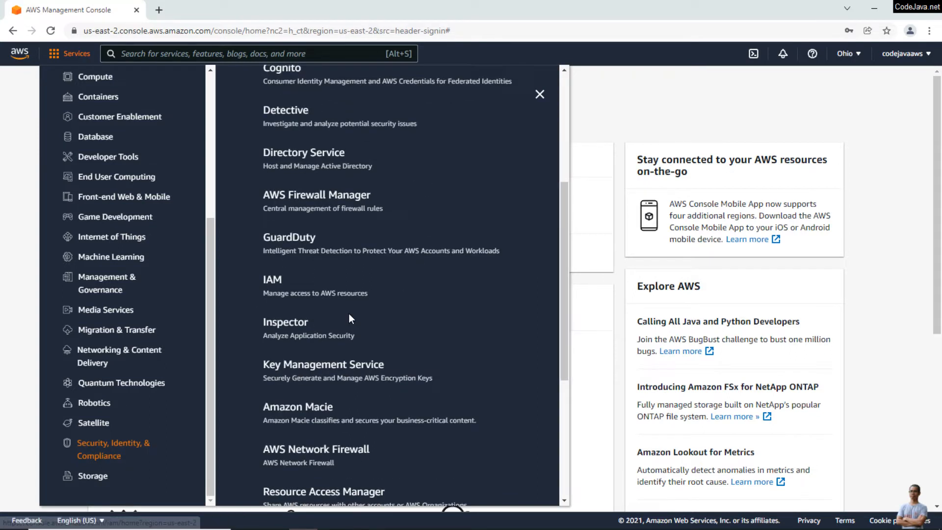
{"action": "scroll", "coordinate": [349, 319], "scroll_direction": "down", "scroll_amount": 1}
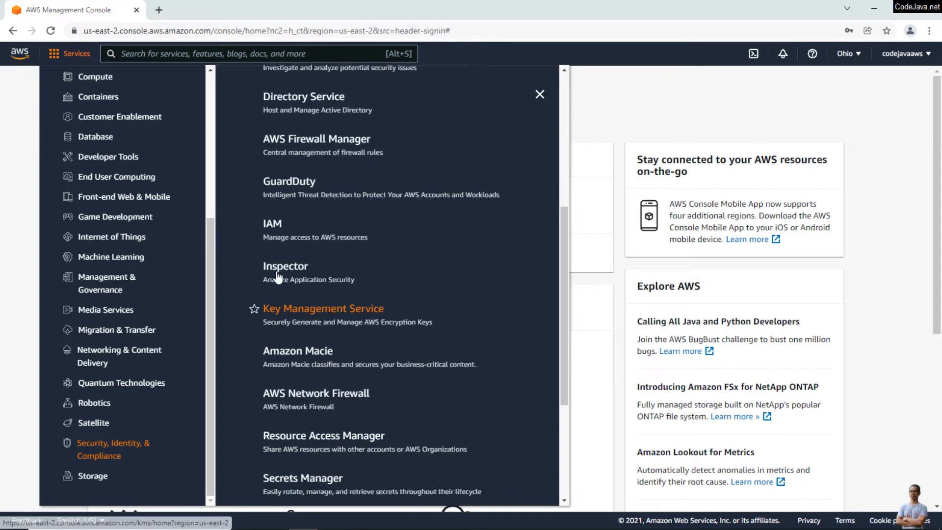
{"action": "left_click", "coordinate": [277, 231]}
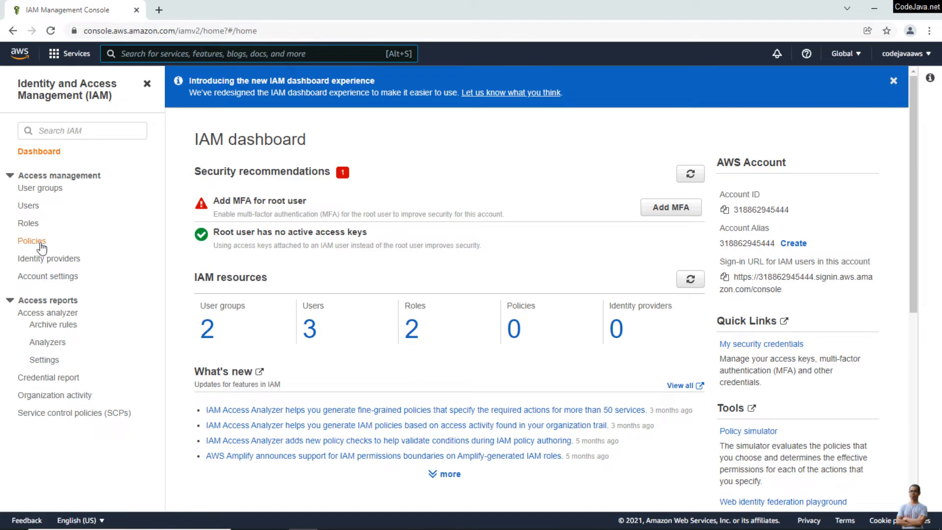
Go to the User groups list and begin creating a new group
{"action": "left_click", "coordinate": [40, 191]}
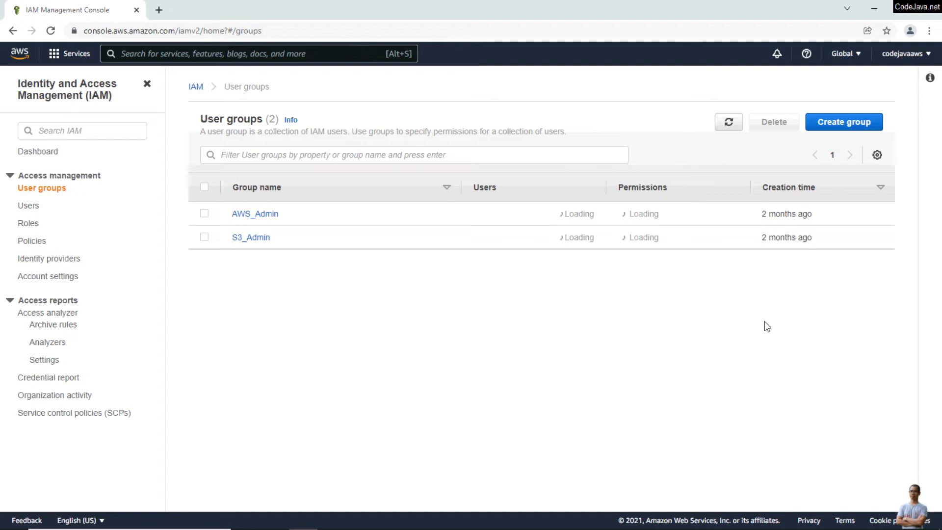
{"action": "left_click", "coordinate": [837, 123]}
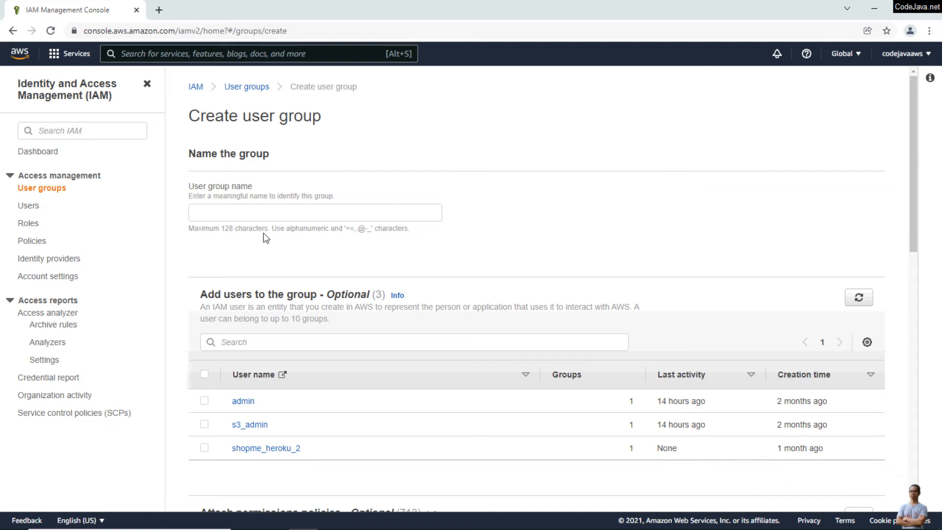
Name the new user group 'awsadmin'
{"action": "left_click", "coordinate": [276, 210]}
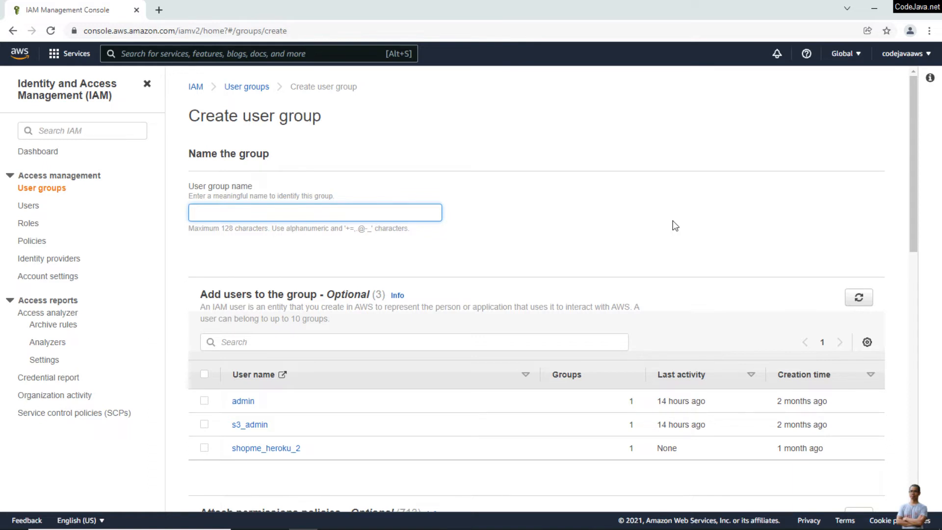
{"action": "type", "text": "awsw"}
{"action": "key", "text": "BackSpace"}
{"action": "type", "text": "admin"}
{"action": "scroll", "coordinate": [646, 223], "scroll_direction": "down", "scroll_amount": 6}
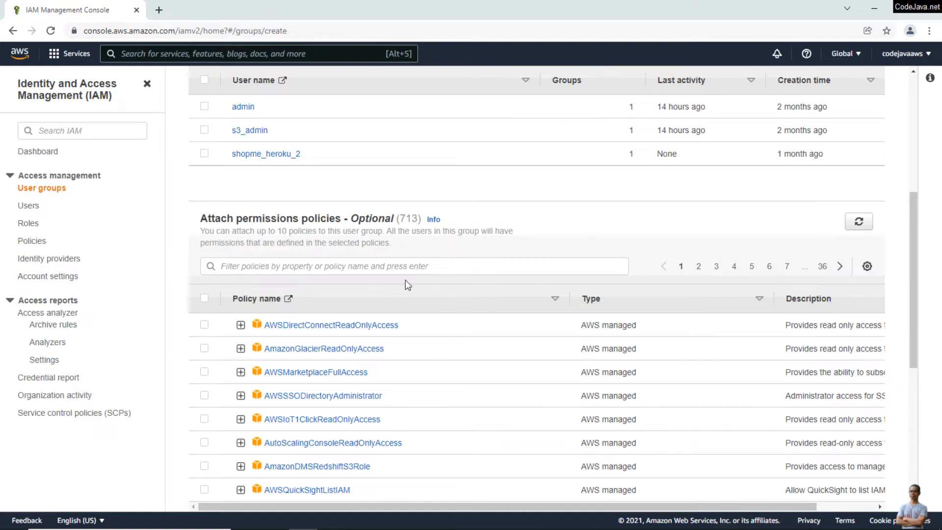
{"action": "scroll", "coordinate": [416, 283], "scroll_direction": "up", "scroll_amount": 5}
{"action": "scroll", "coordinate": [416, 283], "scroll_direction": "down", "scroll_amount": 5}
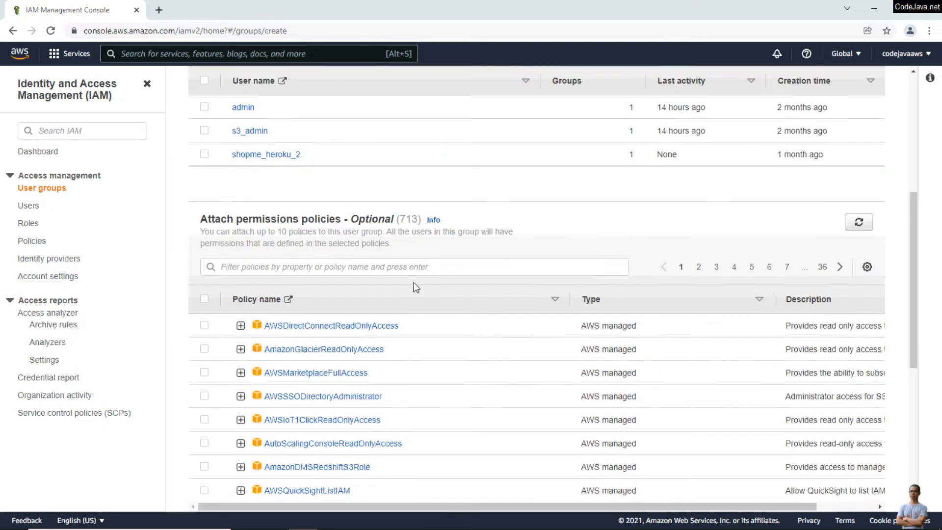
Filter policies by 'admin', attach SystemAdministrator, and create the group
{"action": "left_click", "coordinate": [326, 264]}
{"action": "type", "text": "admin"}
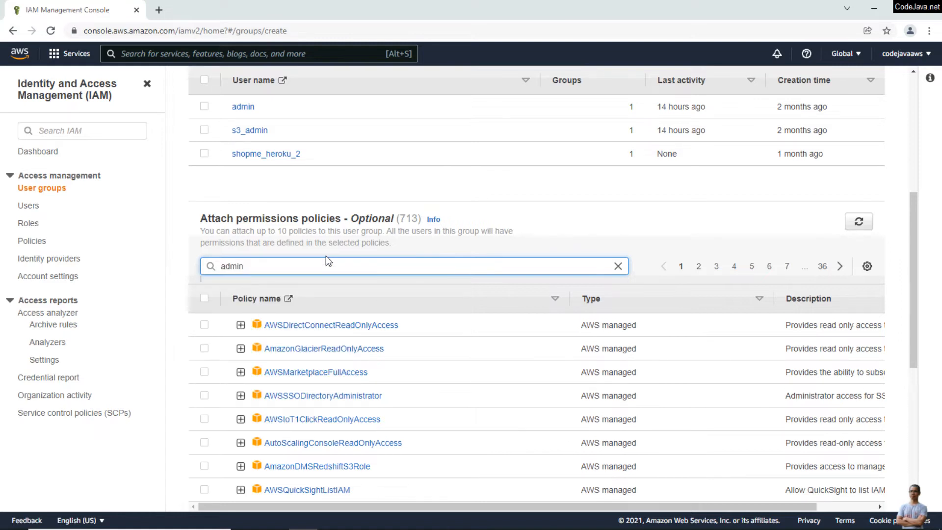
{"action": "key", "text": "Return"}
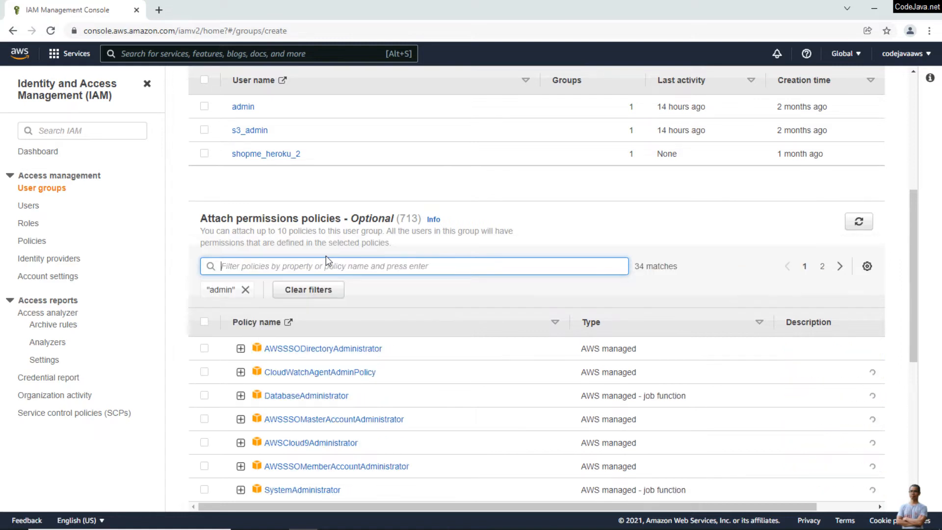
{"action": "scroll", "coordinate": [363, 332], "scroll_direction": "down", "scroll_amount": 4}
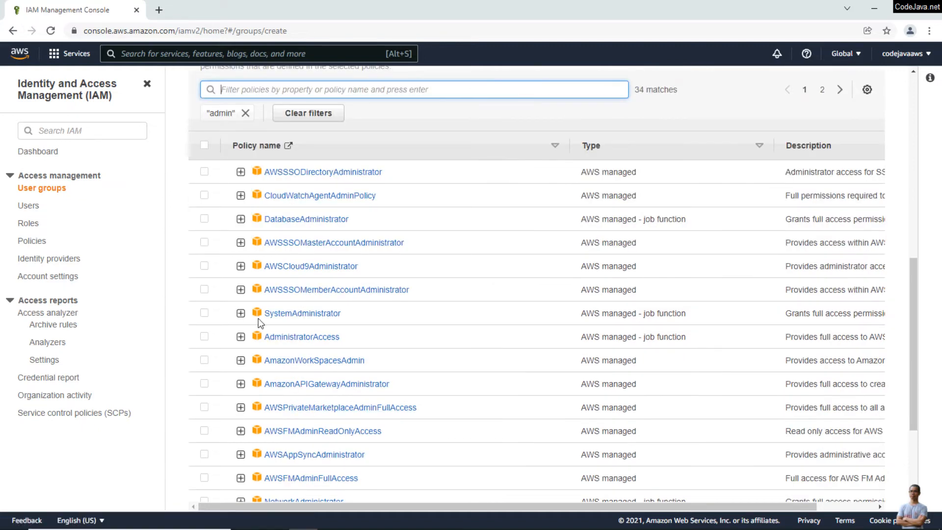
{"action": "left_click", "coordinate": [205, 315]}
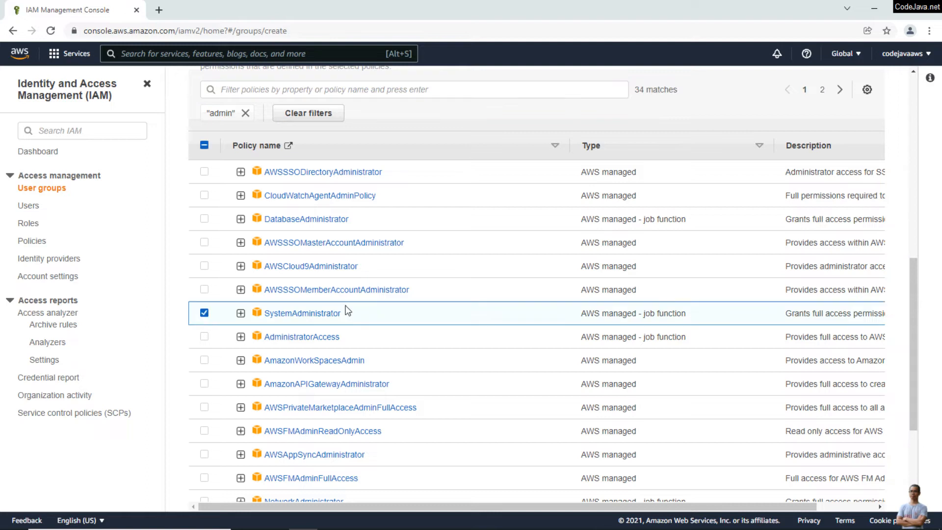
{"action": "scroll", "coordinate": [741, 348], "scroll_direction": "down", "scroll_amount": 3}
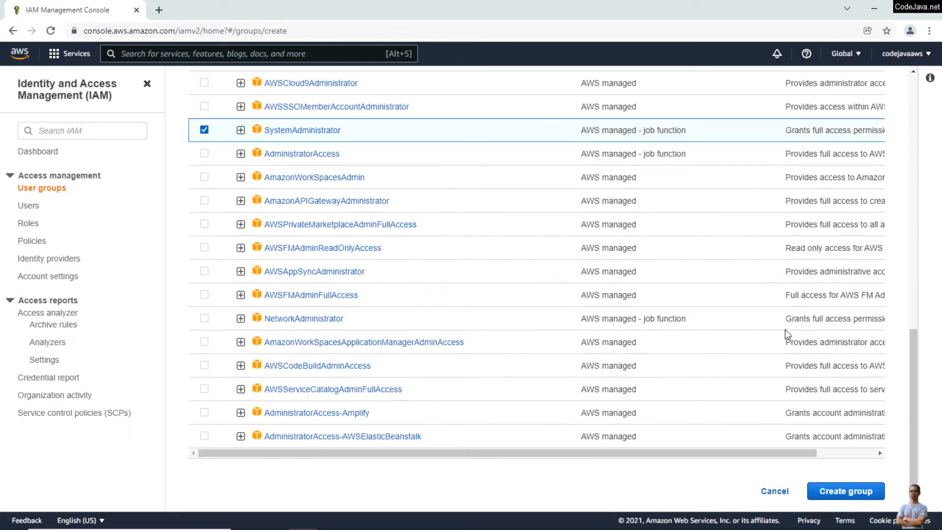
{"action": "left_click", "coordinate": [846, 491]}
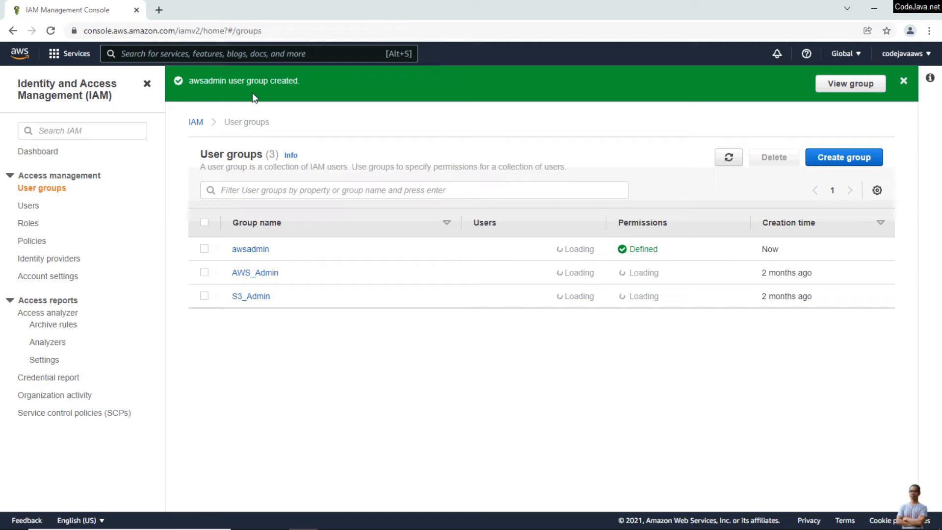
Check the awsadmin group's SystemAdministrator policy, then go to the Users list
{"action": "left_click", "coordinate": [249, 249]}
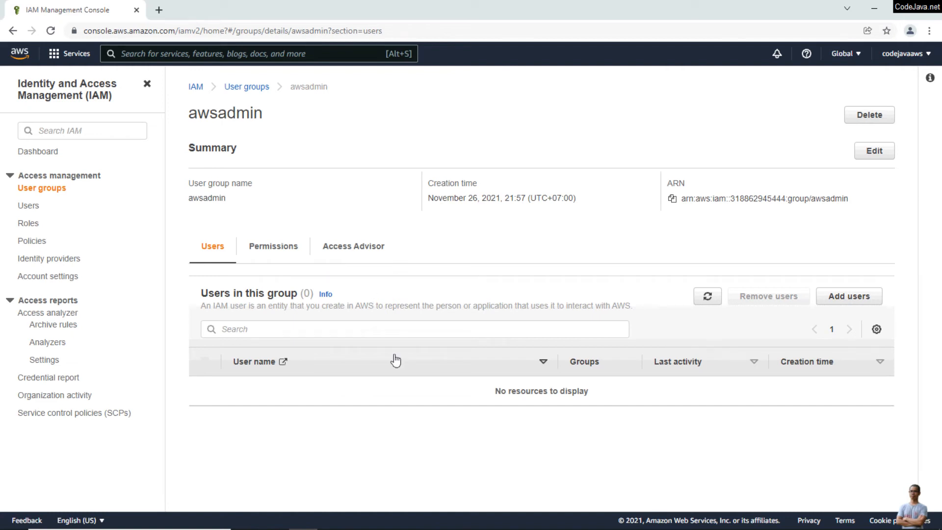
{"action": "left_click", "coordinate": [278, 260]}
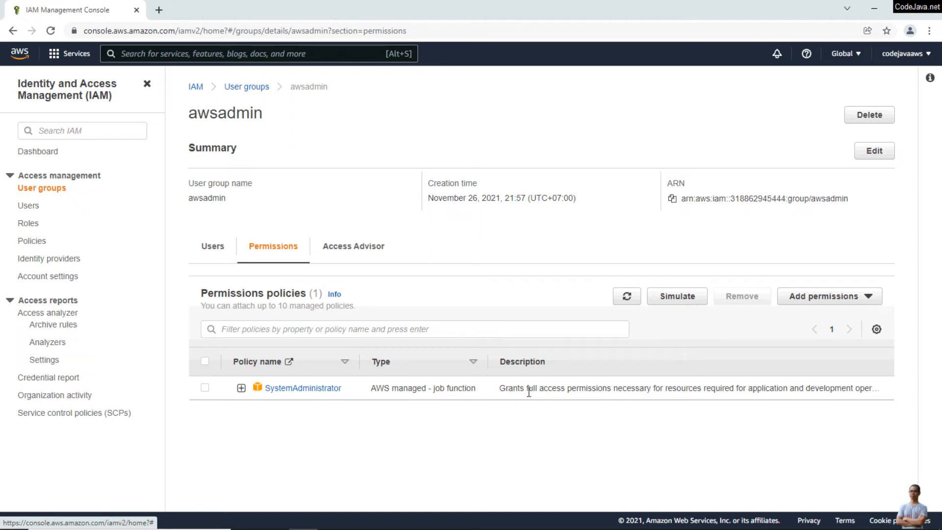
{"action": "left_click_drag", "start_coordinate": [492, 391], "coordinate": [691, 390]}
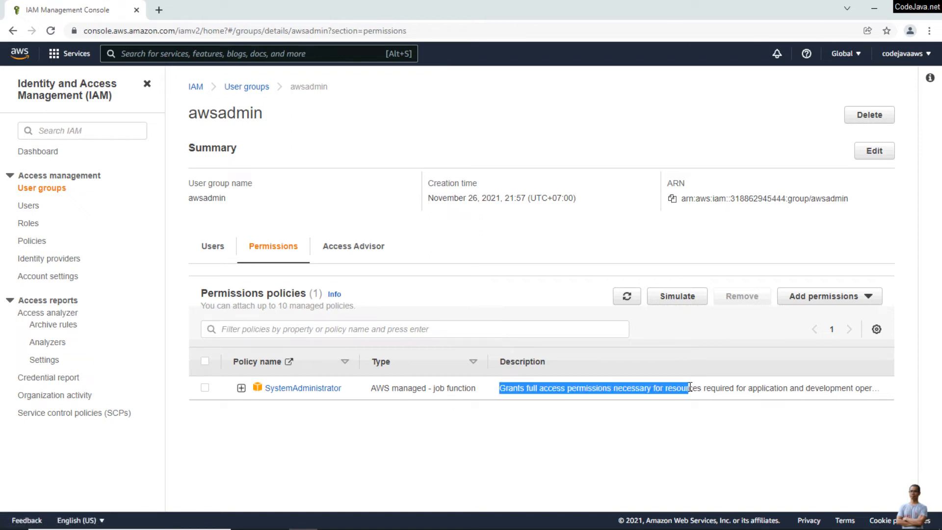
{"action": "left_click", "coordinate": [669, 427]}
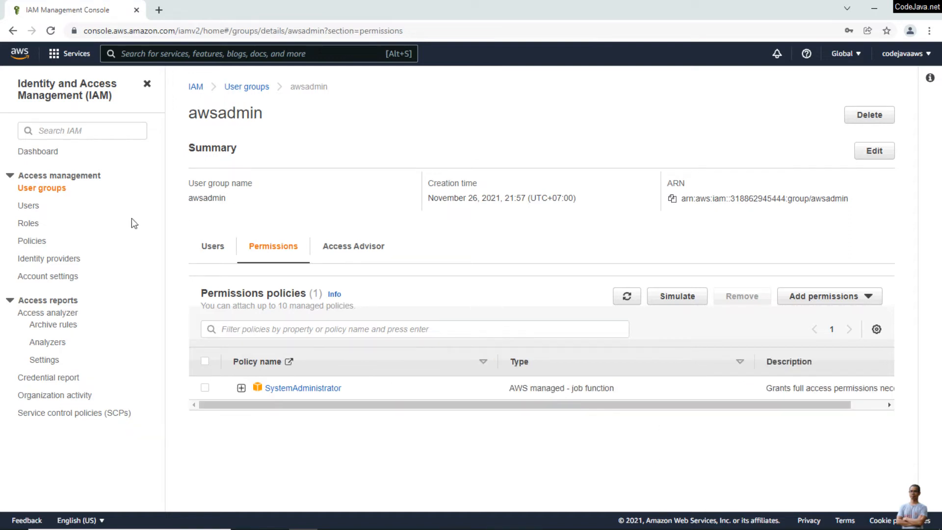
{"action": "left_click", "coordinate": [28, 211]}
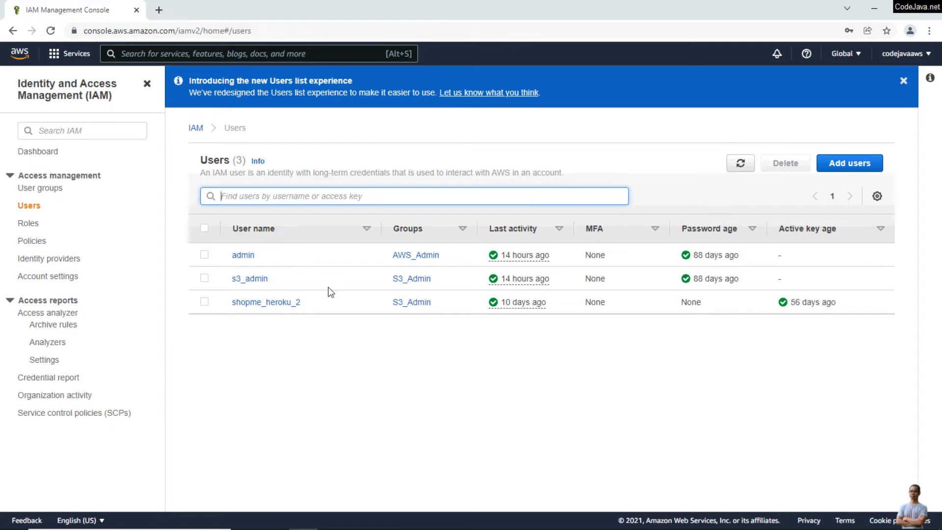
Add user nam_admin with console access and a custom password, moving on to permissions
{"action": "left_click", "coordinate": [846, 164]}
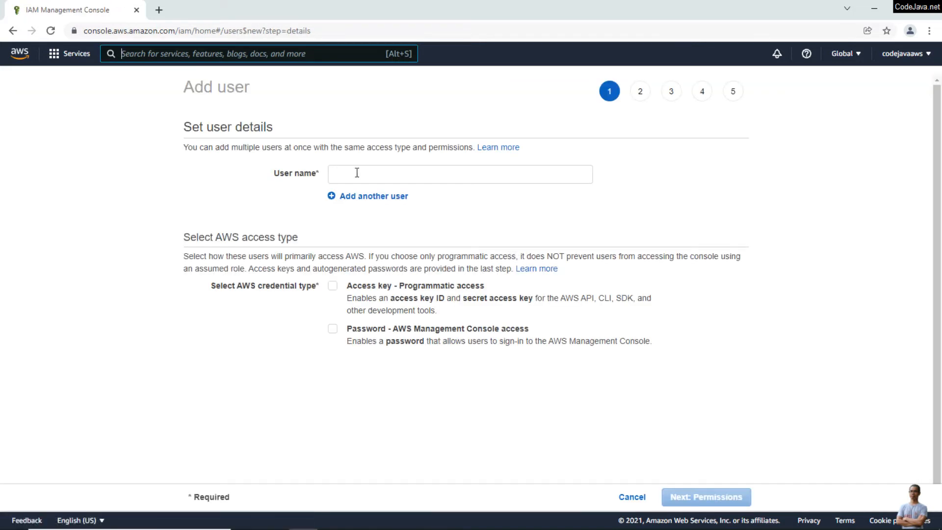
{"action": "left_click", "coordinate": [356, 170]}
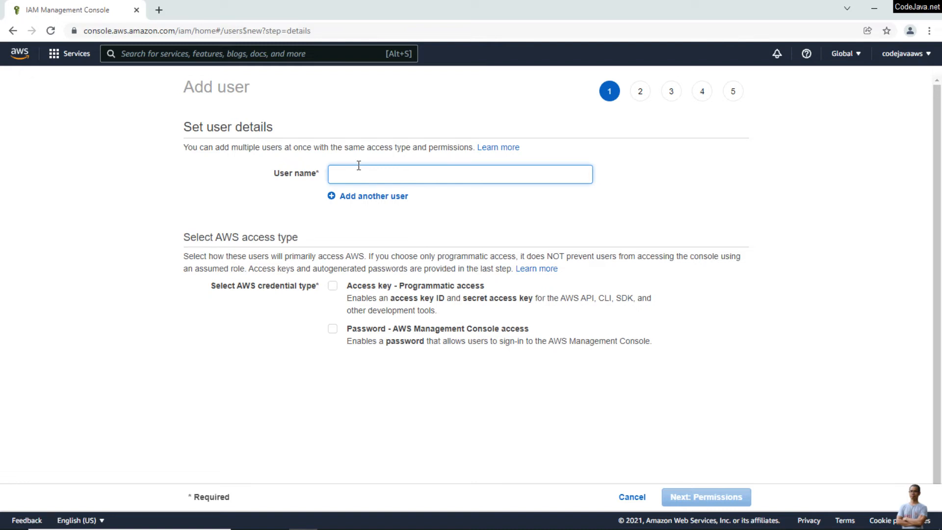
{"action": "type", "text": "nam_admin"}
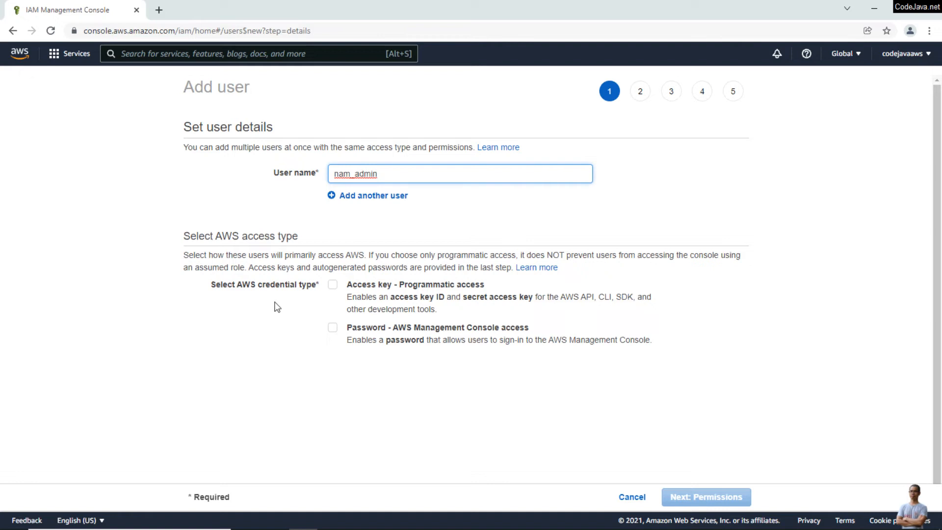
{"action": "scroll", "coordinate": [343, 290], "scroll_direction": "down", "scroll_amount": 1}
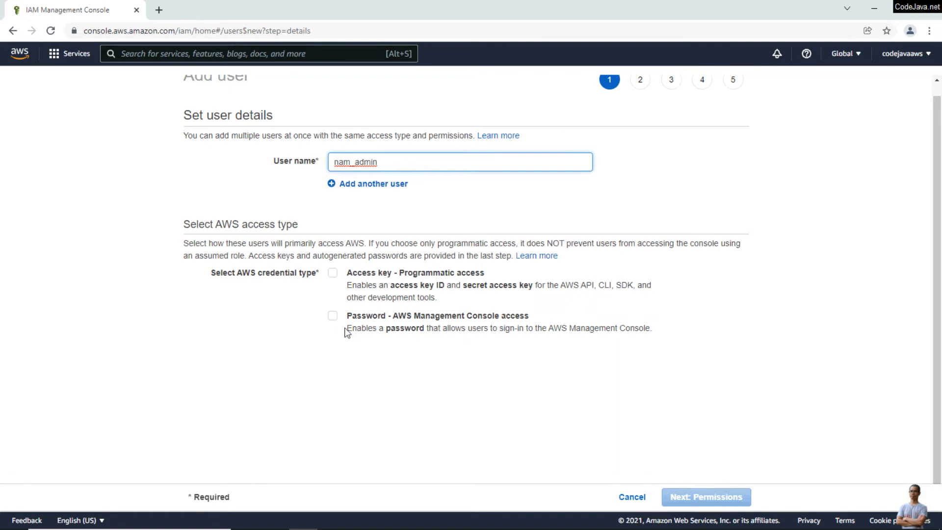
{"action": "left_click", "coordinate": [334, 317]}
{"action": "left_click", "coordinate": [333, 368]}
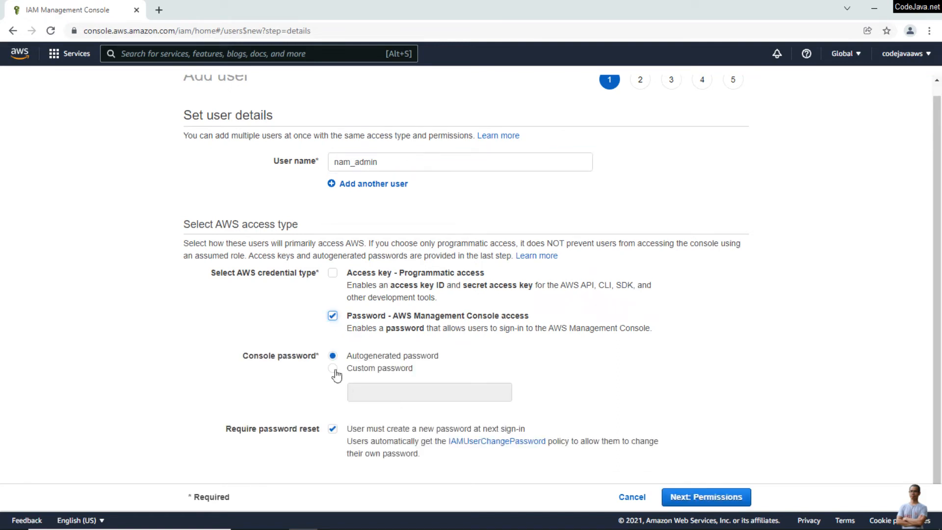
{"action": "left_click", "coordinate": [391, 386]}
{"action": "type", "text": "•••••••"}
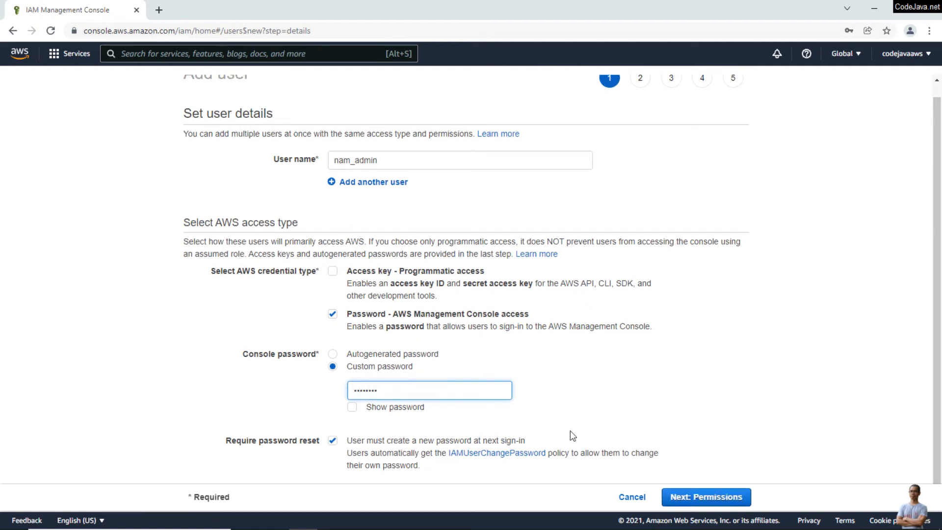
{"action": "left_click", "coordinate": [706, 502]}
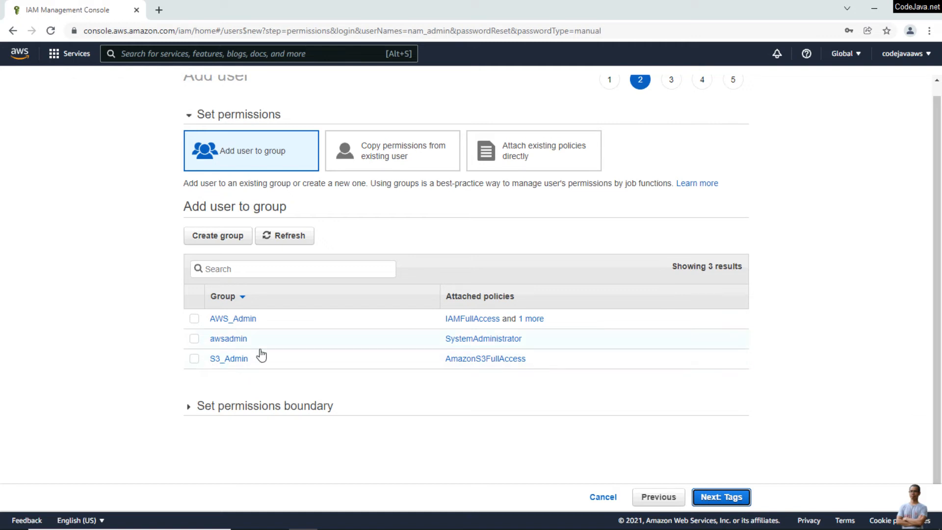
Add nam_admin to the awsadmin group, skip tags, and create the user
{"action": "left_click", "coordinate": [194, 340]}
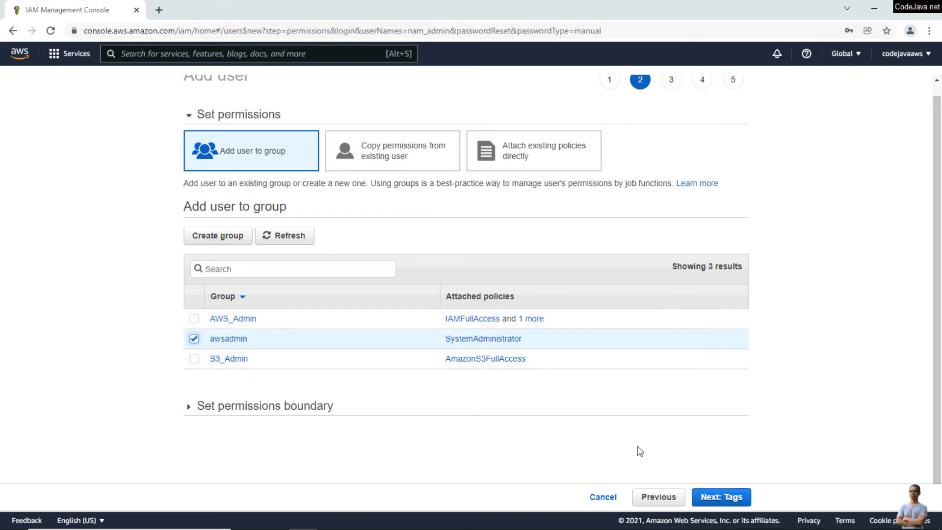
{"action": "left_click", "coordinate": [719, 497]}
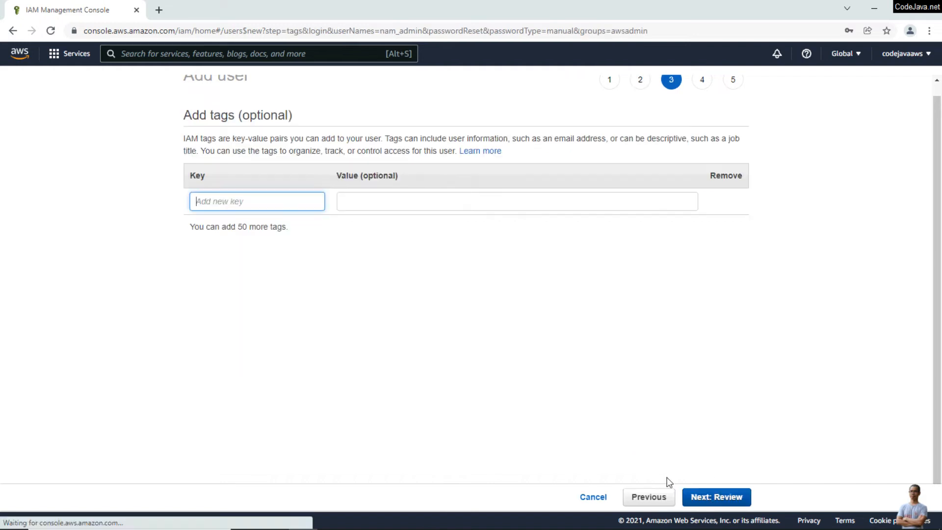
{"action": "left_click", "coordinate": [709, 497]}
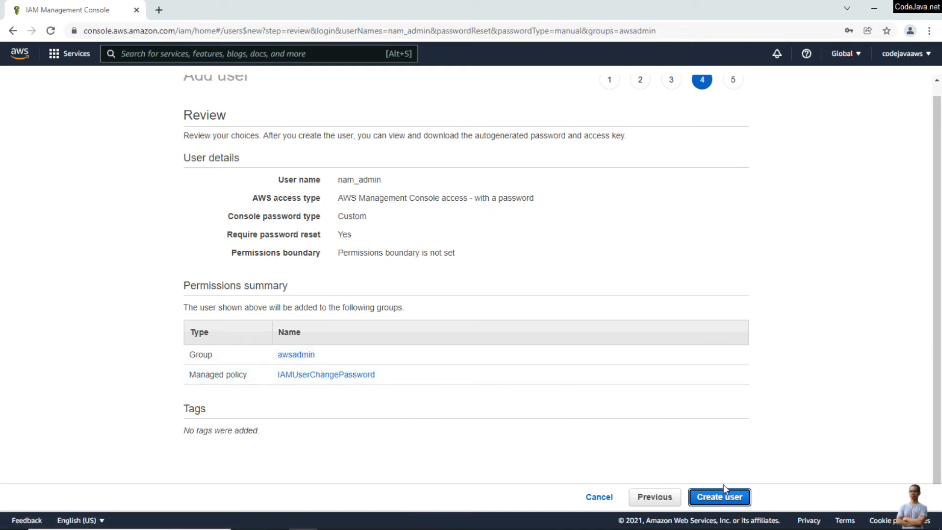
{"action": "left_click", "coordinate": [724, 507]}
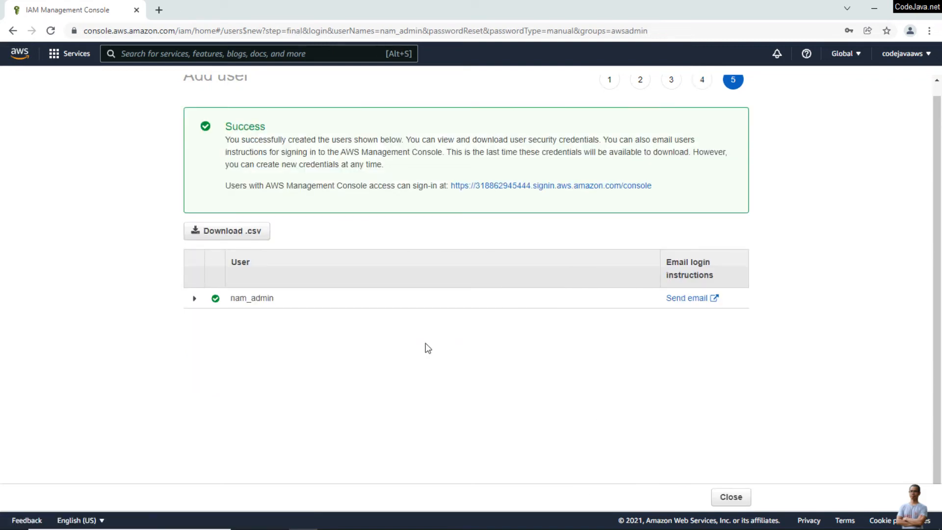
Review nam_admin's creation details and close the wizard back to the Users list
{"action": "scroll", "coordinate": [402, 365], "scroll_direction": "up", "scroll_amount": 1}
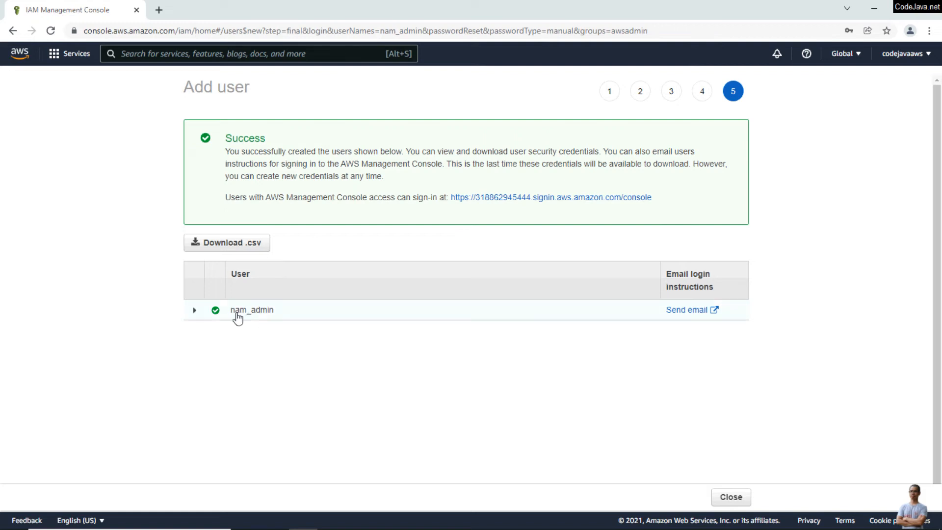
{"action": "left_click", "coordinate": [195, 311]}
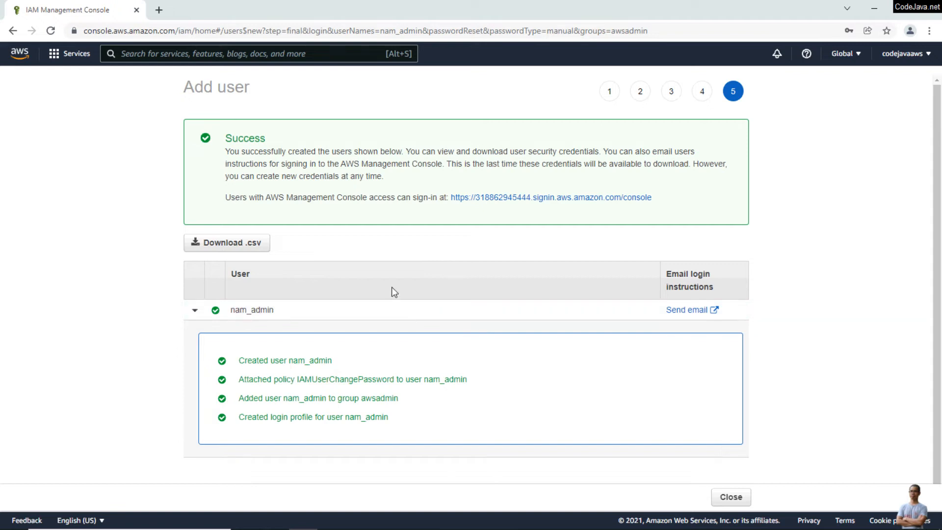
{"action": "scroll", "coordinate": [686, 391], "scroll_direction": "down", "scroll_amount": 1}
{"action": "left_click", "coordinate": [731, 497]}
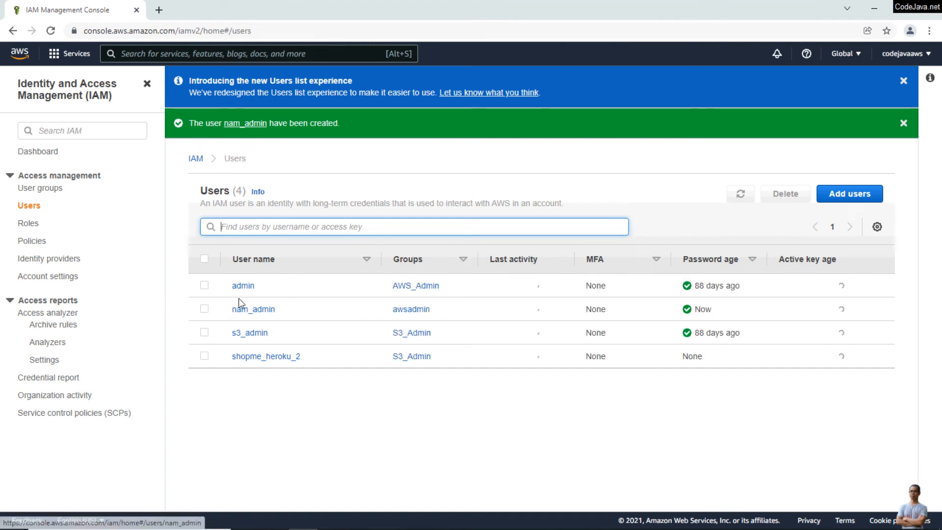
Open nam_admin's summary and view its Groups tab showing awsadmin membership
{"action": "left_click", "coordinate": [255, 310]}
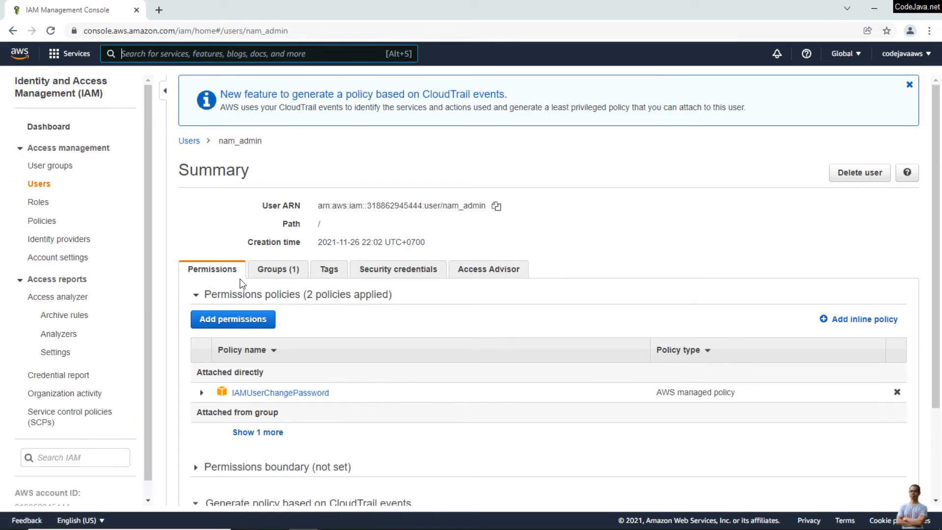
{"action": "scroll", "coordinate": [330, 357], "scroll_direction": "down", "scroll_amount": 3}
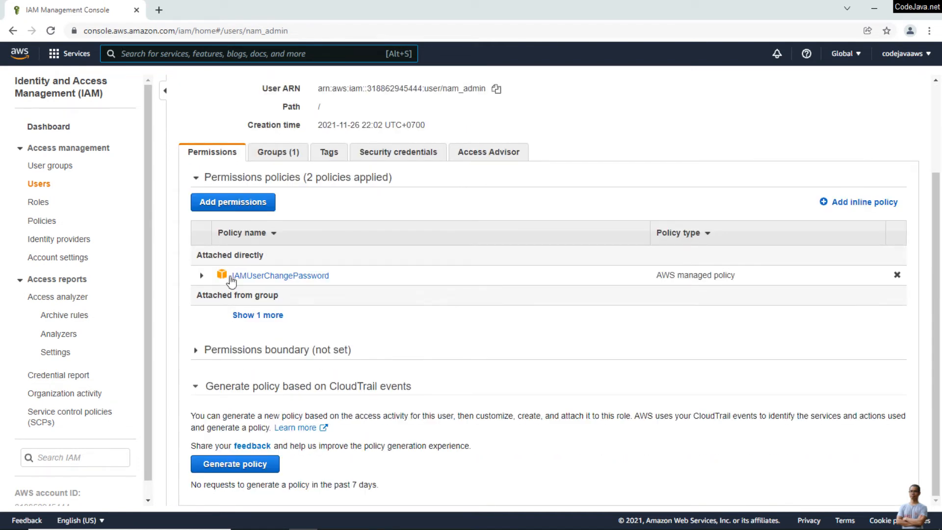
{"action": "left_click", "coordinate": [269, 151]}
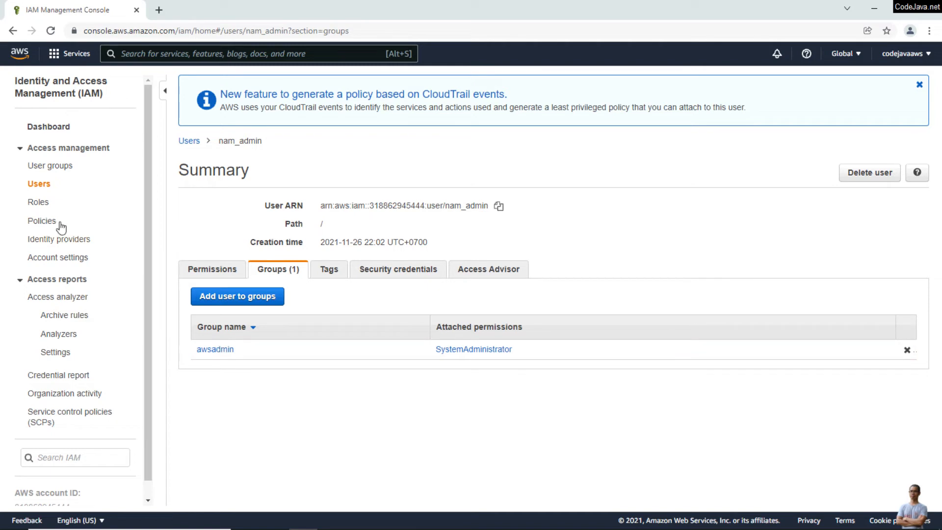
From the awsadmin group's Permissions tab, choose Add permissions > Attach policies
{"action": "left_click", "coordinate": [225, 354]}
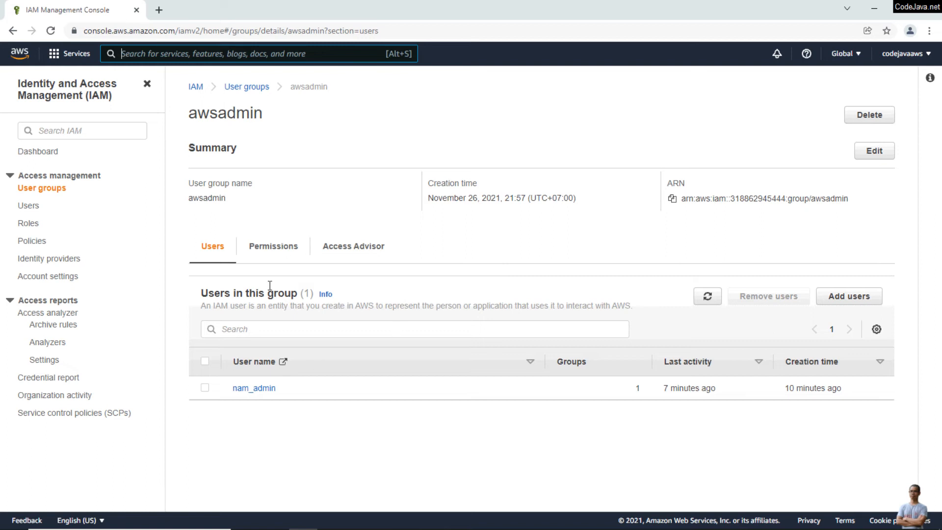
{"action": "left_click", "coordinate": [273, 251]}
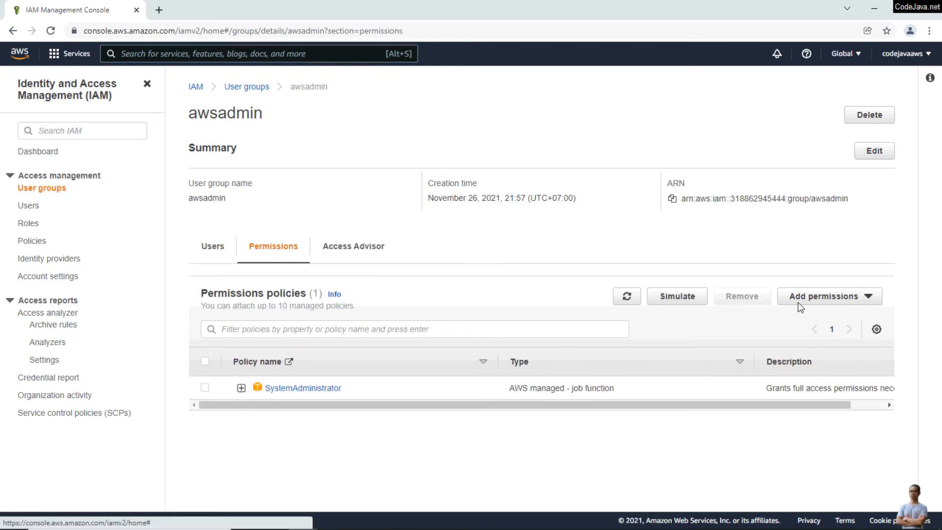
{"action": "left_click", "coordinate": [814, 303]}
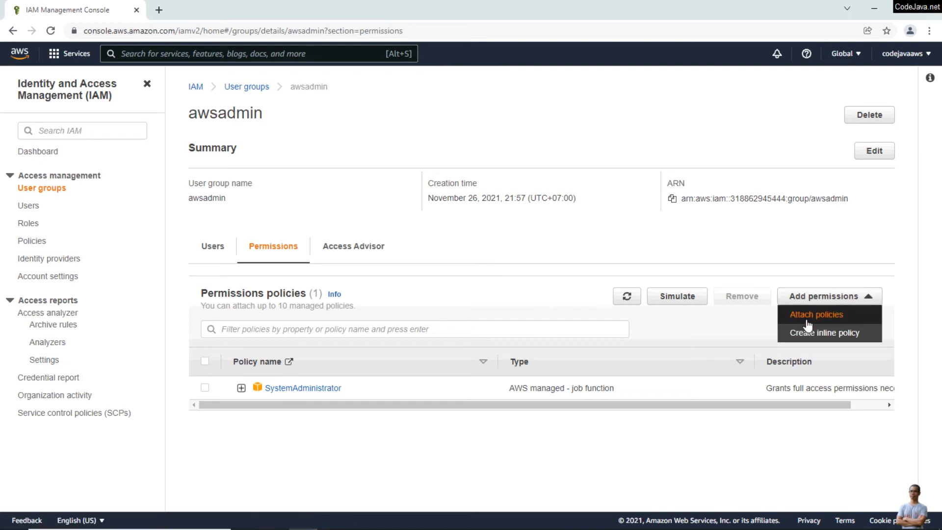
{"action": "left_click", "coordinate": [808, 316]}
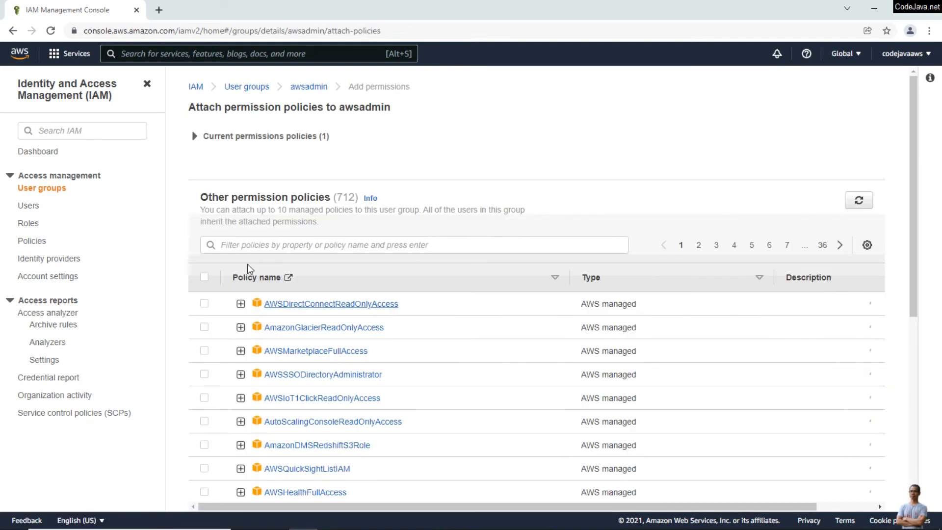
Filter policies by 'IAM' and attach IAMFullAccess to the awsadmin group
{"action": "left_click", "coordinate": [315, 247]}
{"action": "type", "text": "IAM"}
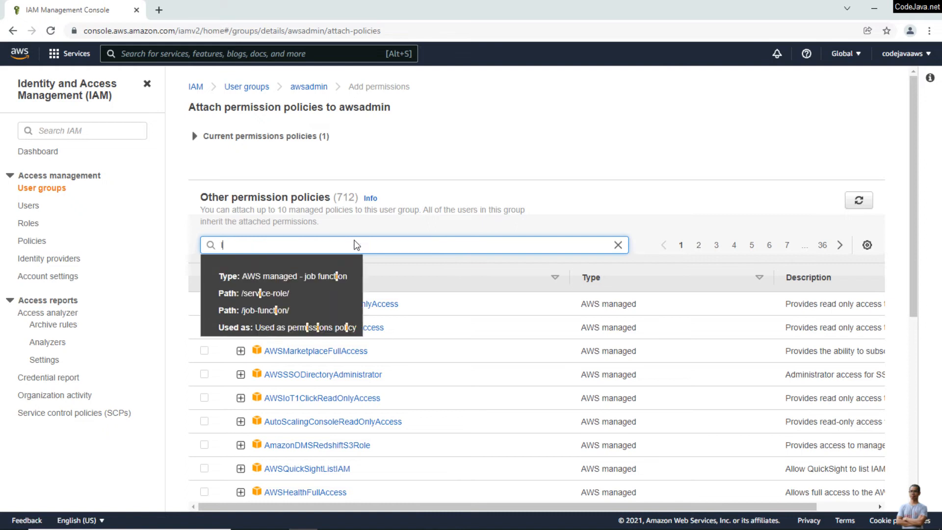
{"action": "key", "text": "Return"}
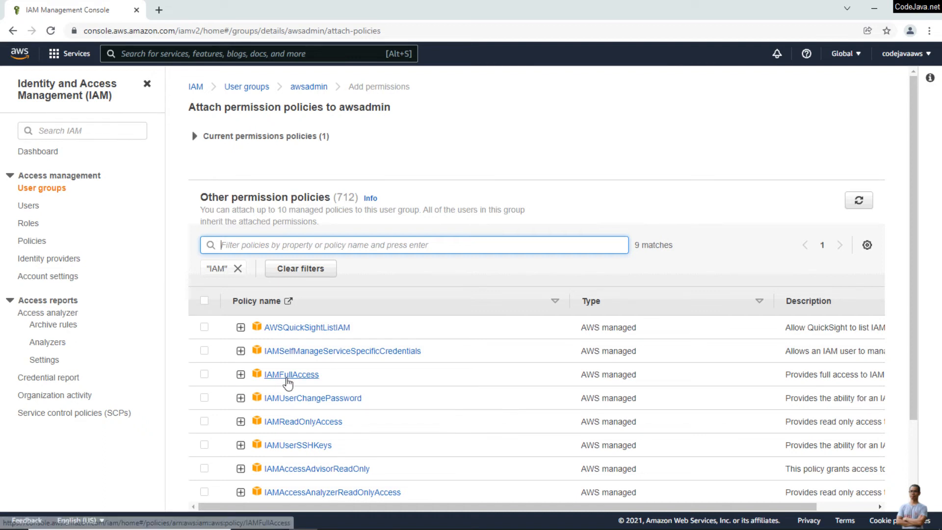
{"action": "left_click", "coordinate": [205, 375]}
{"action": "scroll", "coordinate": [800, 345], "scroll_direction": "down", "scroll_amount": 2}
{"action": "left_click", "coordinate": [850, 474]}
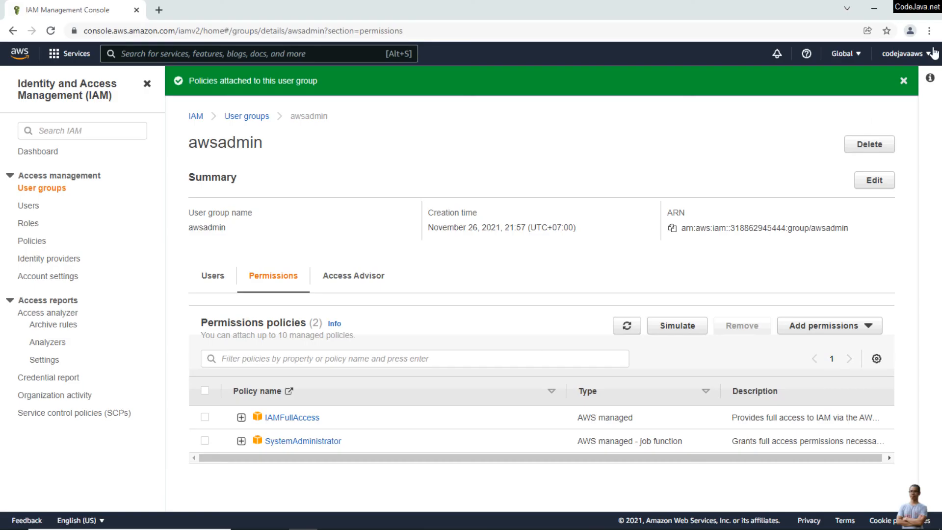
Sign out of the root account and return to the console sign-in page
{"action": "left_click", "coordinate": [921, 53]}
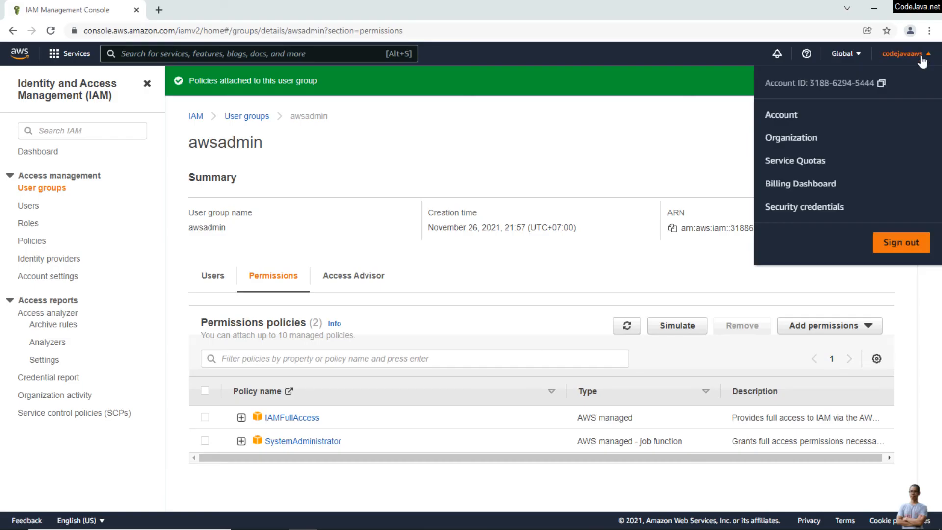
{"action": "left_click", "coordinate": [896, 249]}
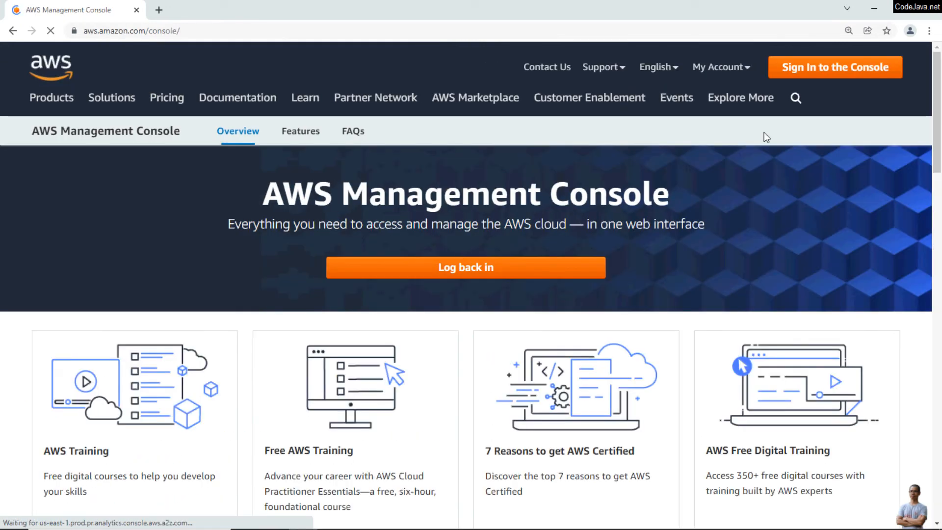
{"action": "left_click", "coordinate": [816, 69]}
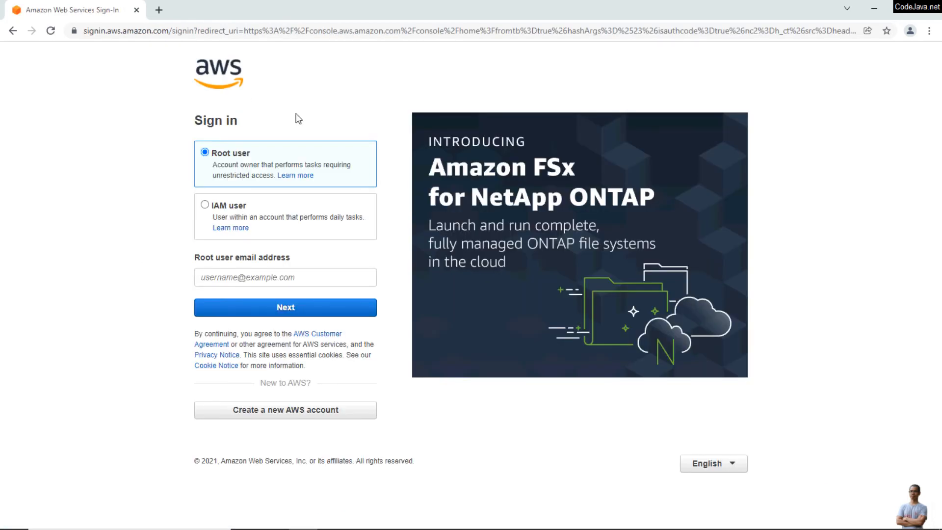
Sign in as IAM user nam_admin with the pasted account ID and the user's password
{"action": "left_click", "coordinate": [206, 214]}
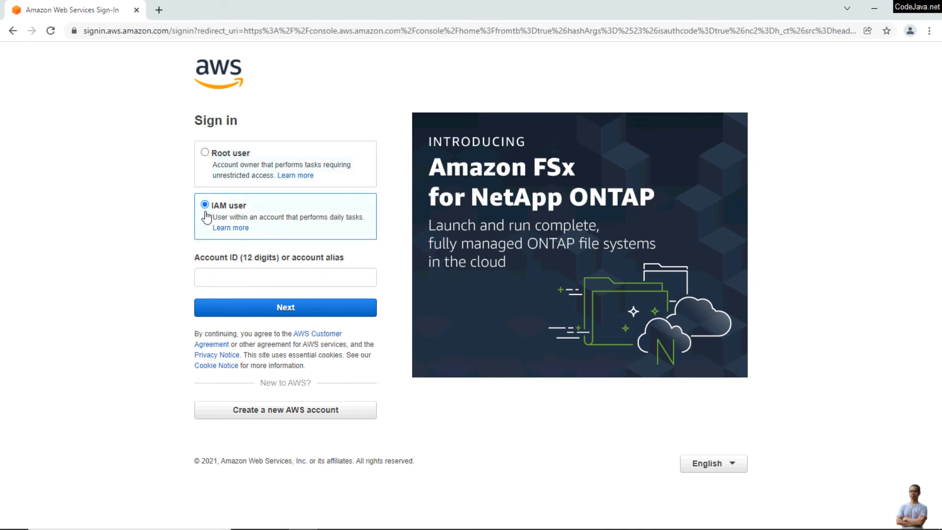
{"action": "left_click", "coordinate": [249, 268]}
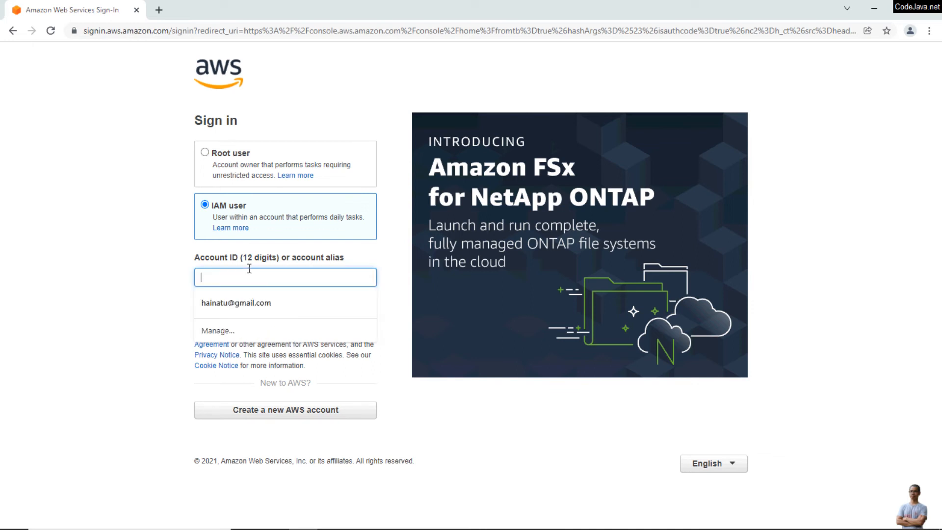
{"action": "key", "text": "ctrl+v"}
{"action": "left_click", "coordinate": [273, 308]}
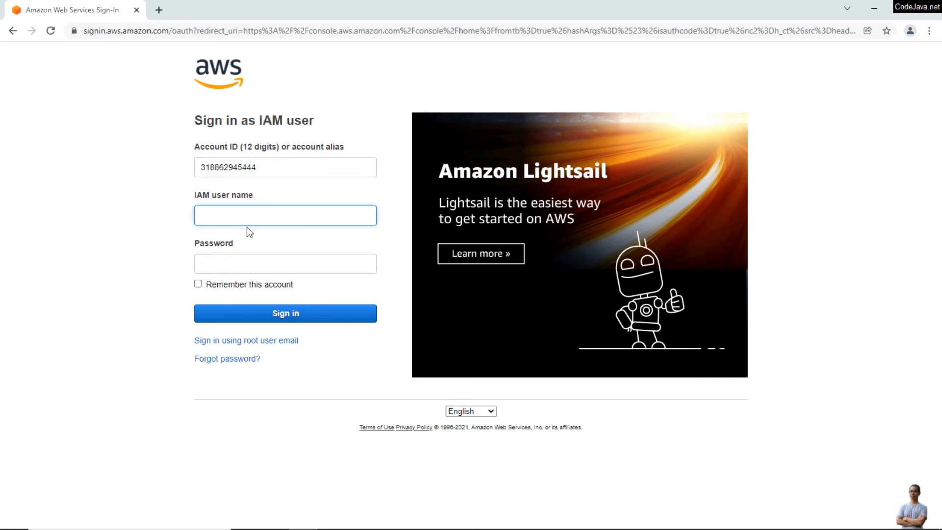
{"action": "type", "text": "nam_"}
{"action": "key", "text": "Down"}
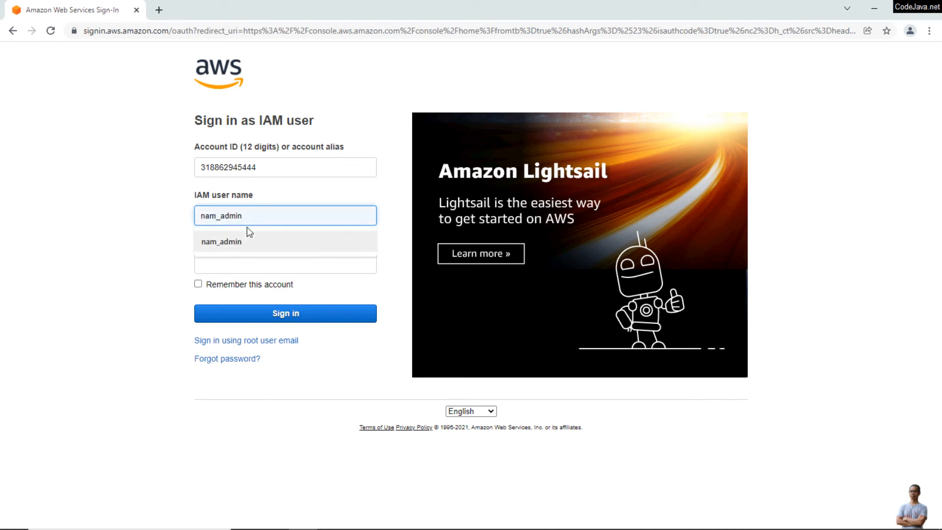
{"action": "key", "text": "Tab"}
{"action": "type", "text": "****"}
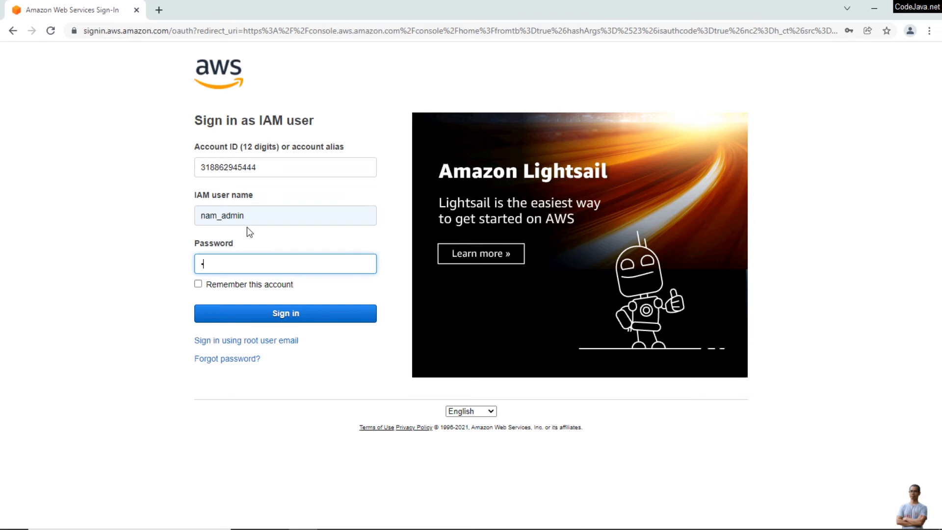
{"action": "type", "text": "*****"}
{"action": "left_click", "coordinate": [289, 322]}
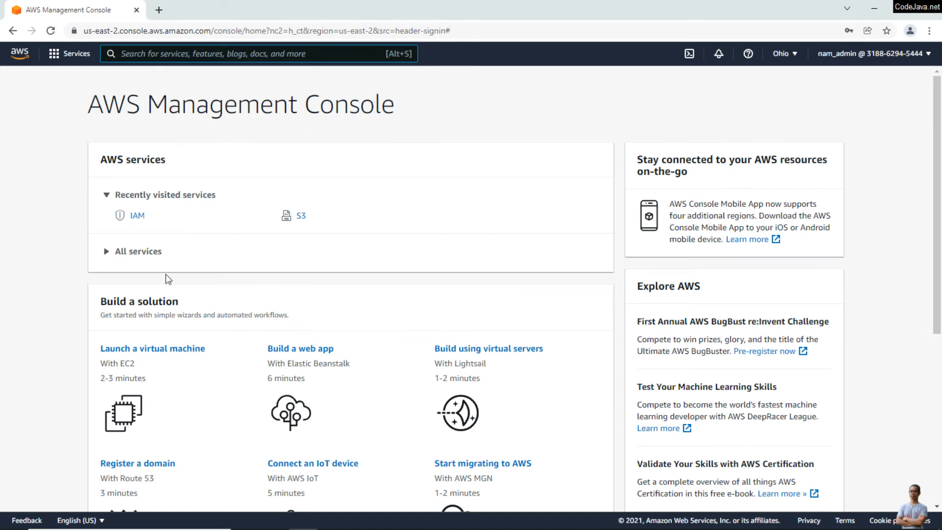
Confirm nam_admin is signed in, then go to IAM User groups and start creating a group
{"action": "left_click", "coordinate": [844, 55]}
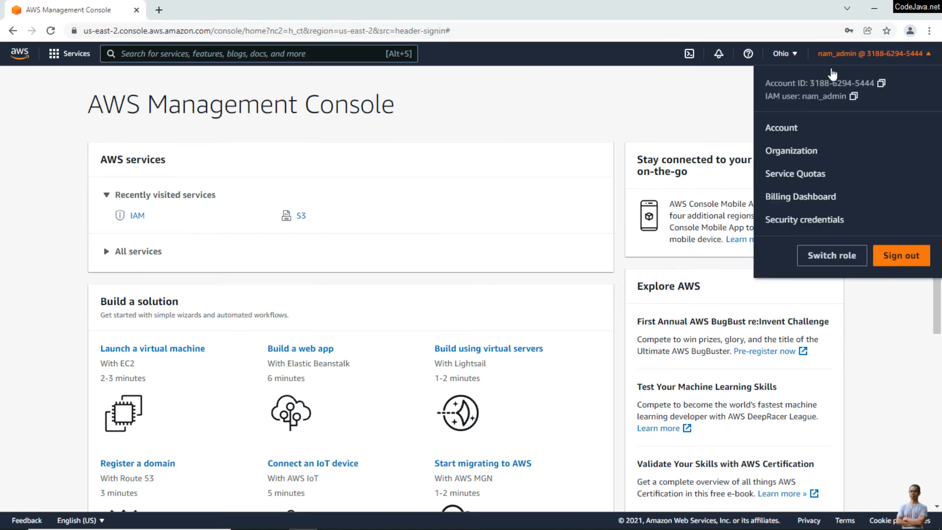
{"action": "left_click", "coordinate": [452, 185]}
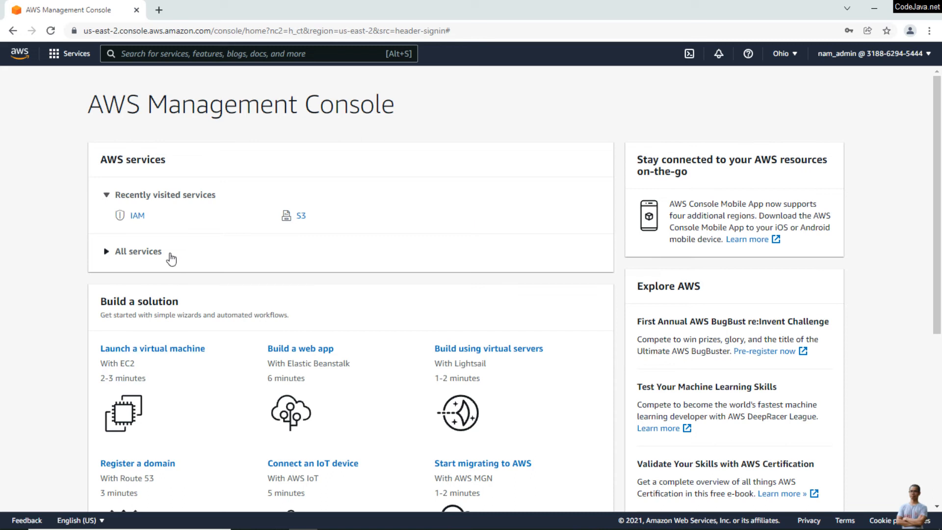
{"action": "left_click", "coordinate": [137, 220]}
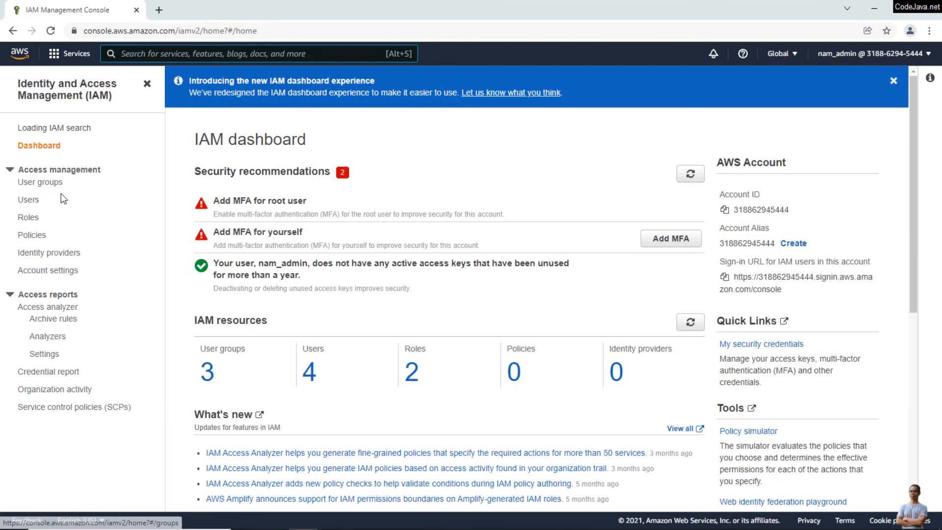
{"action": "left_click", "coordinate": [50, 189]}
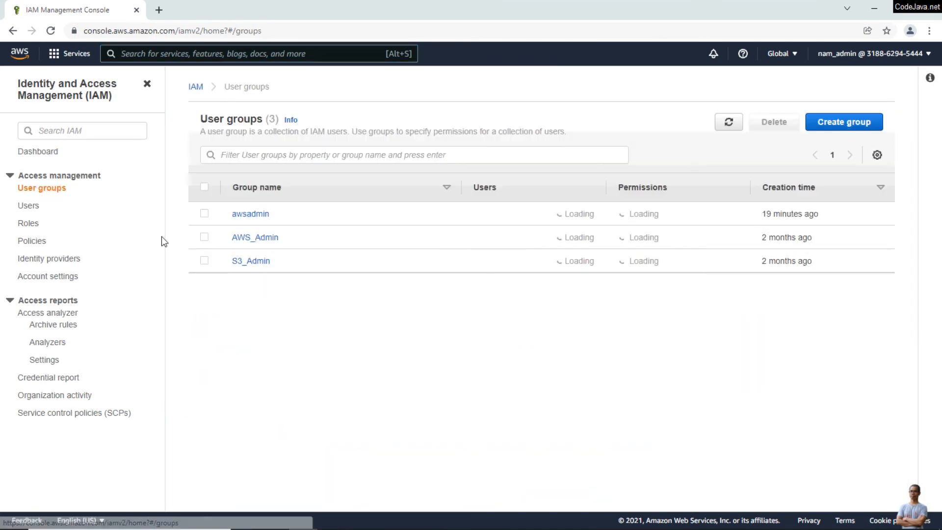
{"action": "left_click", "coordinate": [846, 125]}
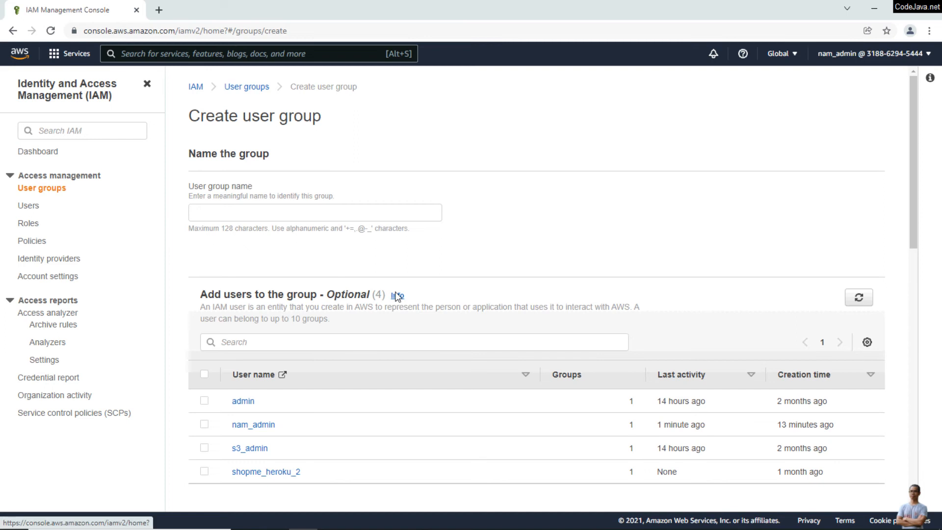
Create the admins3 group with the AmazonS3FullAccess policy found by filtering on 'S3'
{"action": "left_click", "coordinate": [236, 214]}
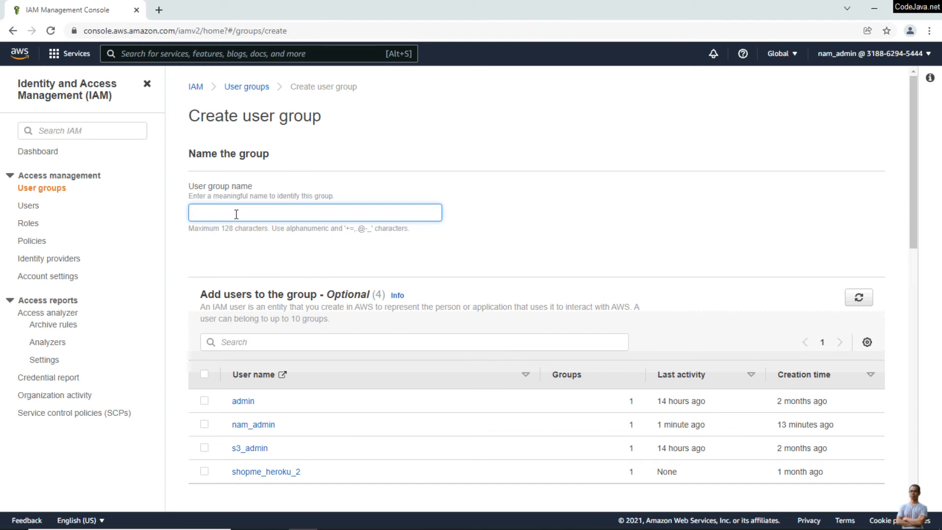
{"action": "type", "text": "adminsS3"}
{"action": "scroll", "coordinate": [297, 204], "scroll_direction": "down", "scroll_amount": 3}
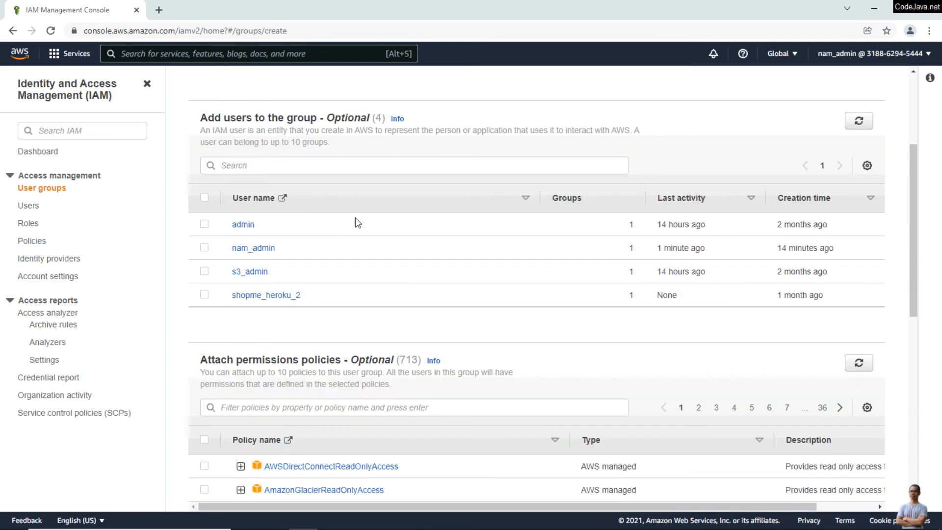
{"action": "scroll", "coordinate": [354, 226], "scroll_direction": "down", "scroll_amount": 3}
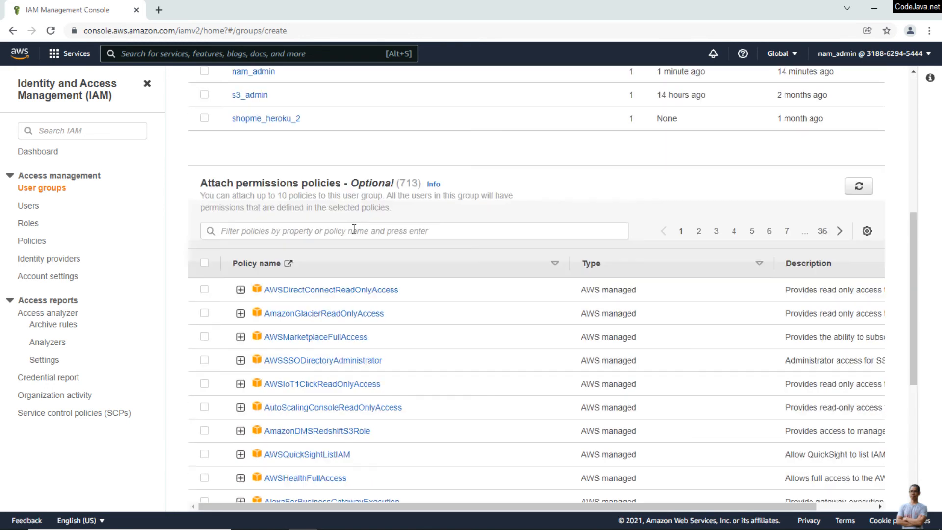
{"action": "left_click", "coordinate": [268, 222]}
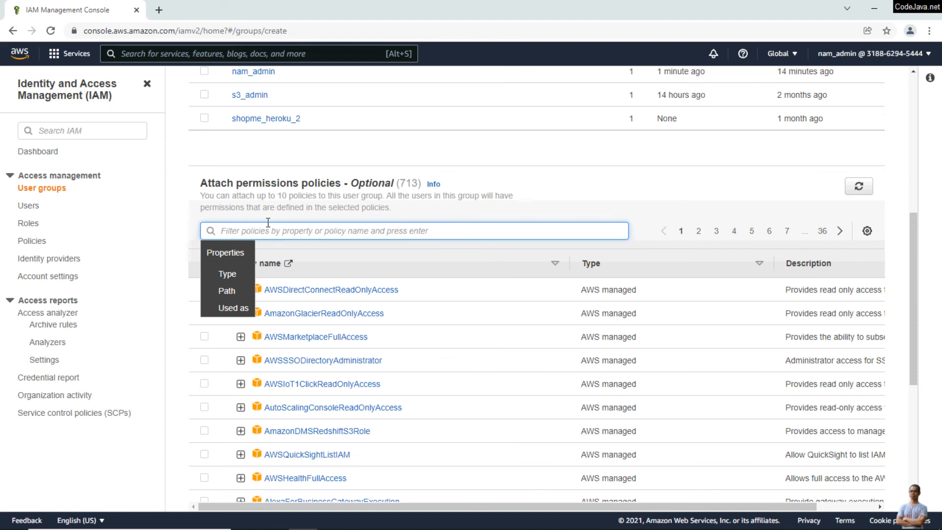
{"action": "type", "text": "S3"}
{"action": "key", "text": "Return"}
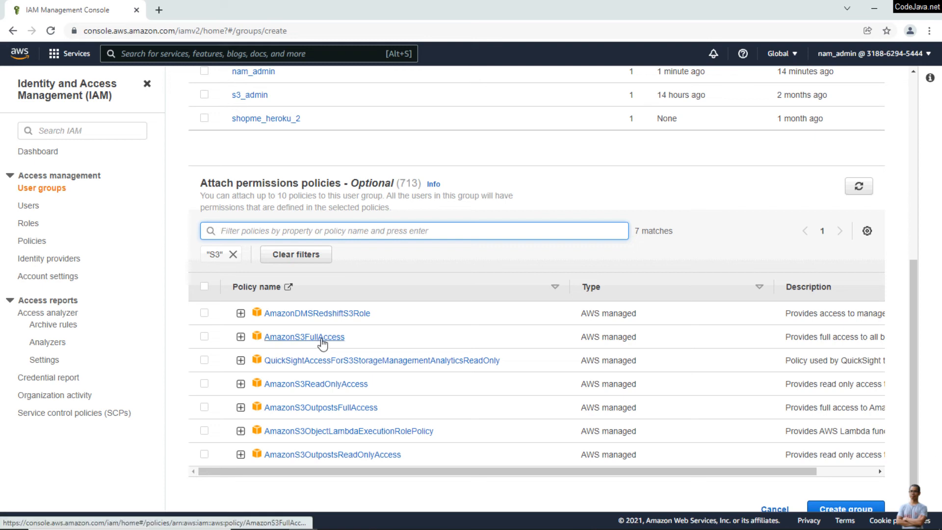
{"action": "left_click", "coordinate": [204, 337]}
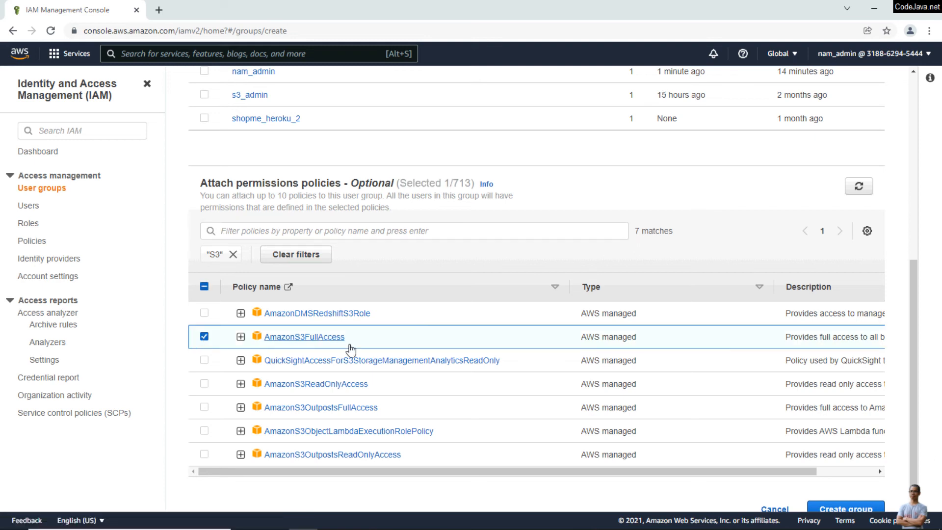
{"action": "scroll", "coordinate": [915, 467], "scroll_direction": "down", "scroll_amount": 1}
{"action": "left_click", "coordinate": [815, 490]}
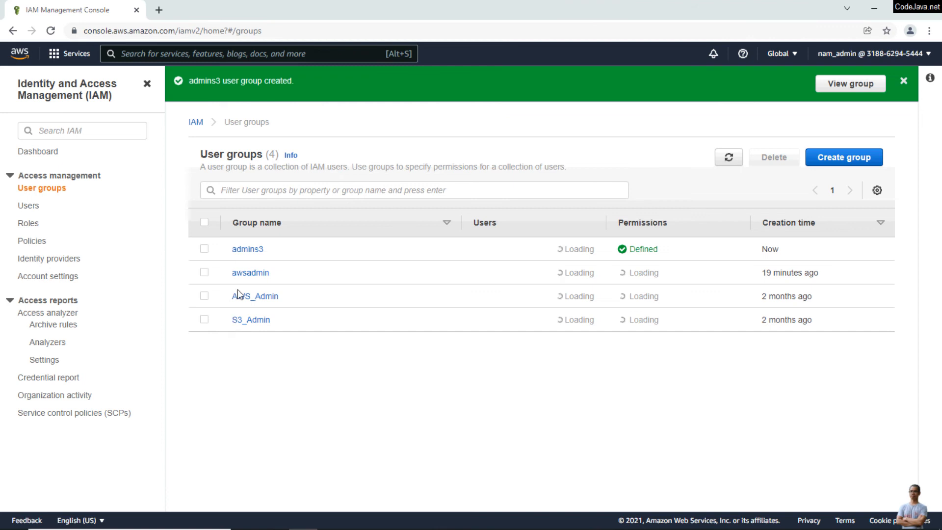
Check the policies attached to admins3, then begin adding a new IAM user
{"action": "left_click", "coordinate": [255, 250]}
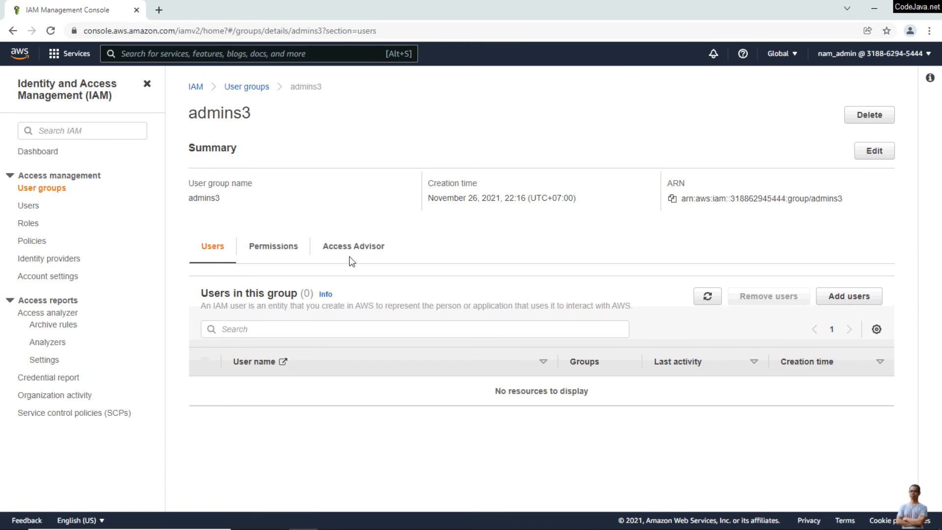
{"action": "left_click", "coordinate": [272, 248]}
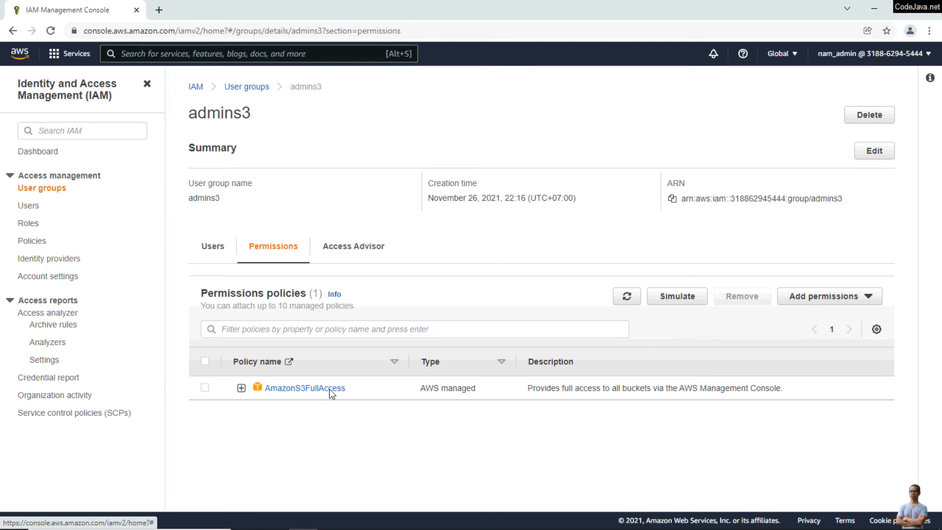
{"action": "left_click", "coordinate": [31, 209]}
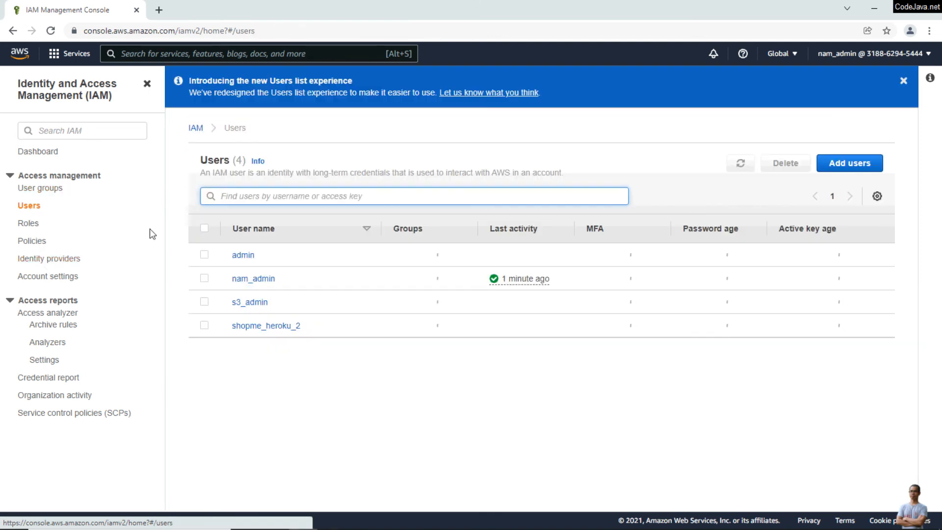
{"action": "left_click", "coordinate": [841, 165]}
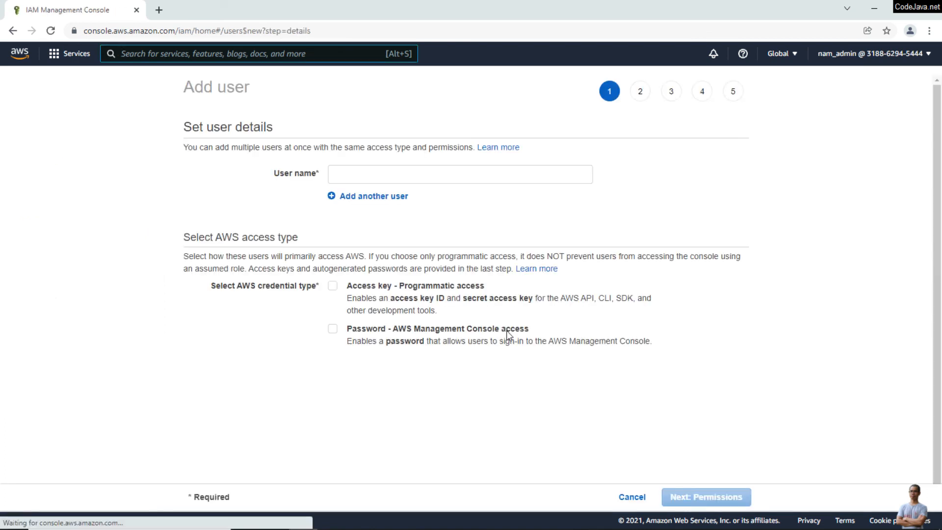
Name the user nams3 with console access, a custom password, and no required password reset
{"action": "left_click", "coordinate": [393, 172]}
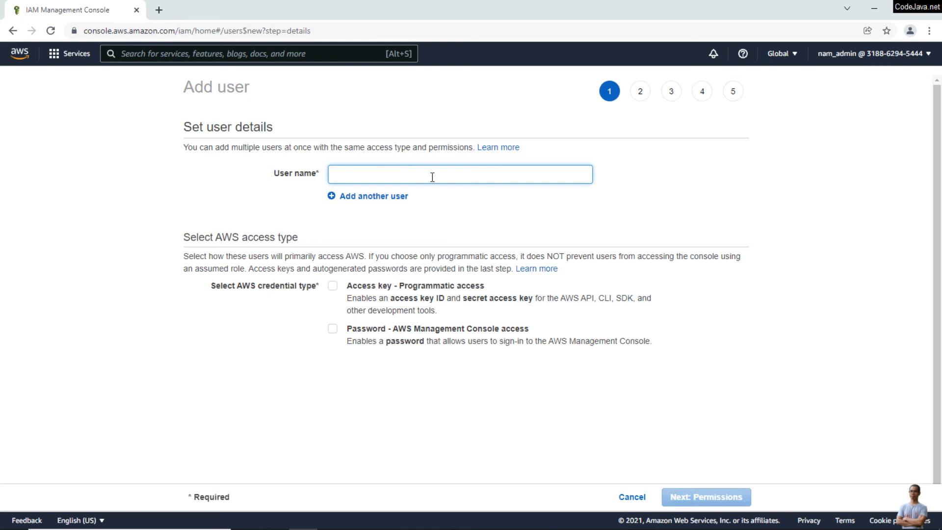
{"action": "type", "text": "nams3"}
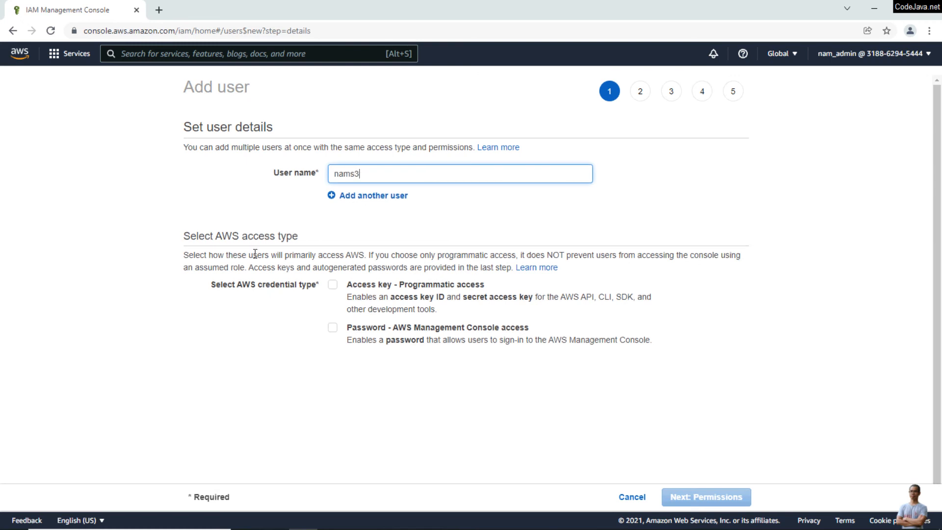
{"action": "scroll", "coordinate": [181, 311], "scroll_direction": "down", "scroll_amount": 1}
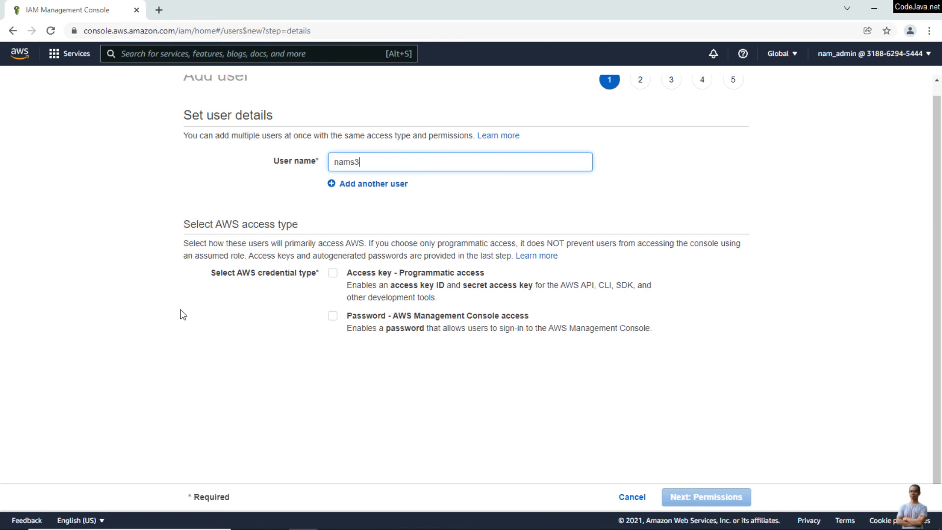
{"action": "left_click", "coordinate": [335, 321]}
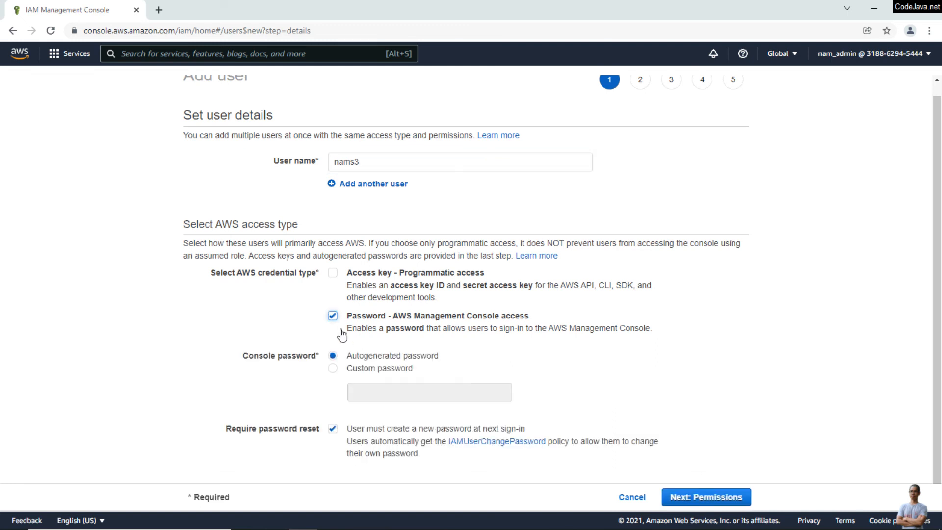
{"action": "left_click", "coordinate": [332, 368]}
{"action": "left_click", "coordinate": [403, 393]}
{"action": "type", "text": "••••••••"}
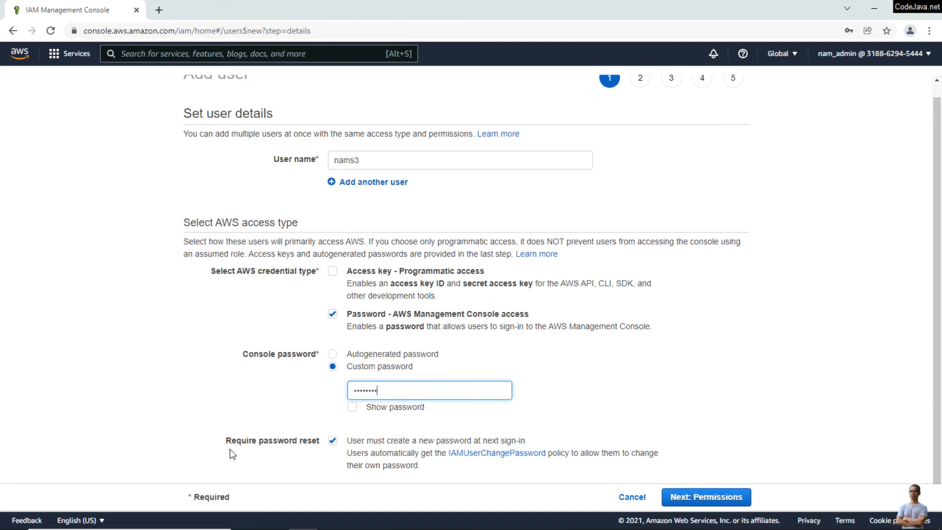
{"action": "left_click", "coordinate": [332, 442]}
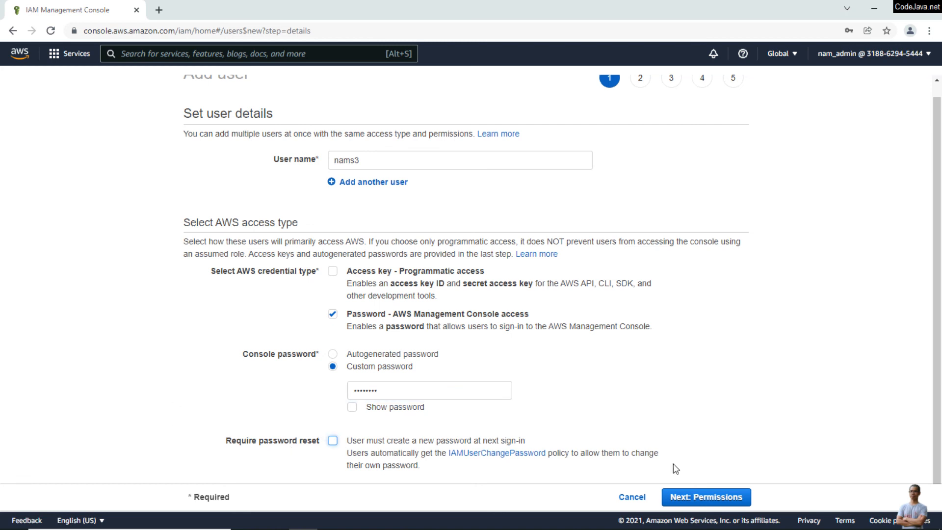
{"action": "left_click", "coordinate": [699, 498]}
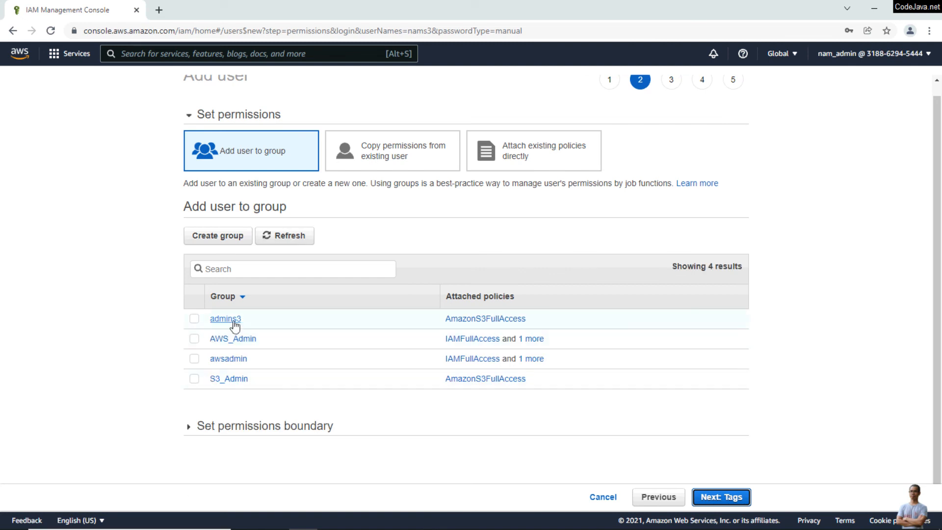
Add nams3 to the admins3 group, skip tags, review, create the user, and close the wizard
{"action": "left_click", "coordinate": [195, 319]}
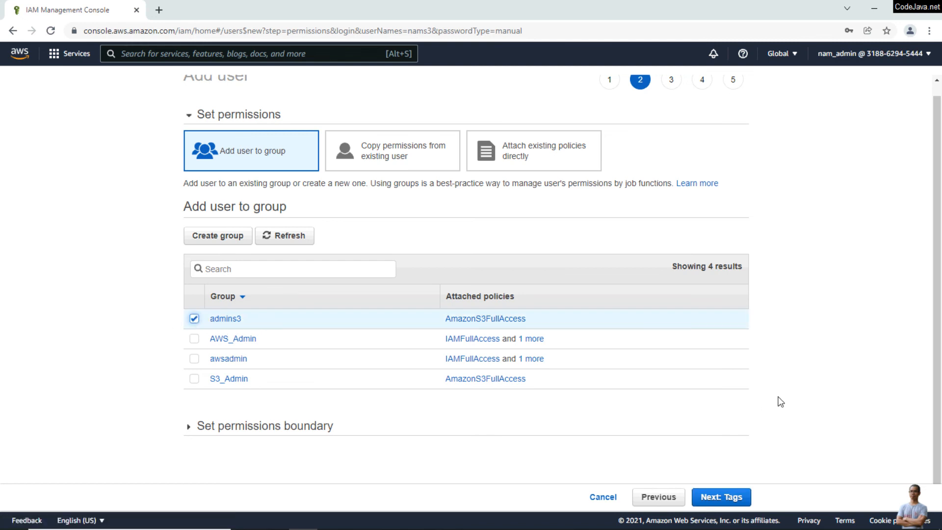
{"action": "left_click", "coordinate": [730, 489]}
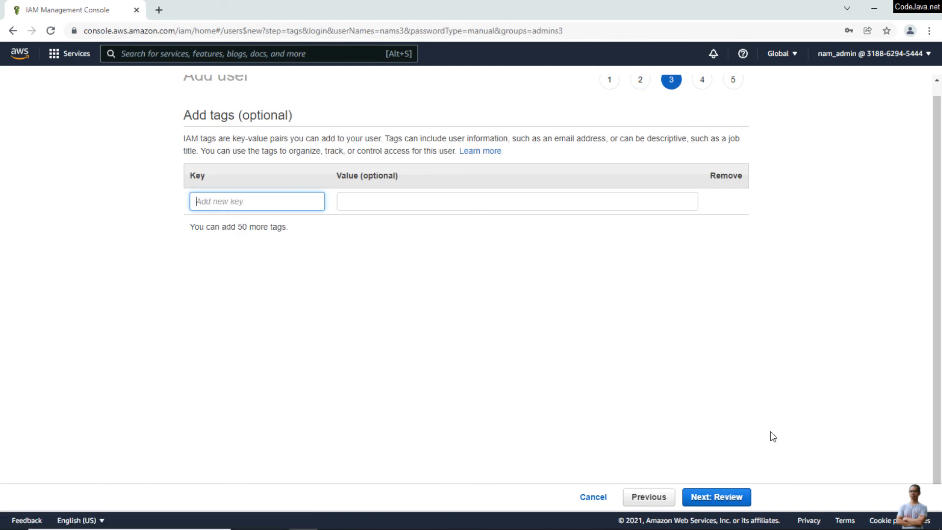
{"action": "left_click", "coordinate": [726, 497]}
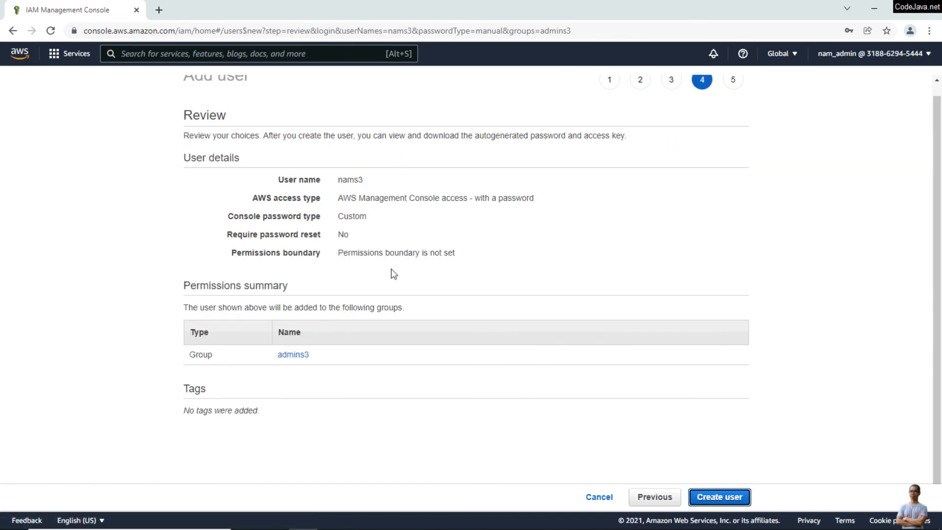
{"action": "left_click_drag", "start_coordinate": [338, 180], "coordinate": [389, 198]}
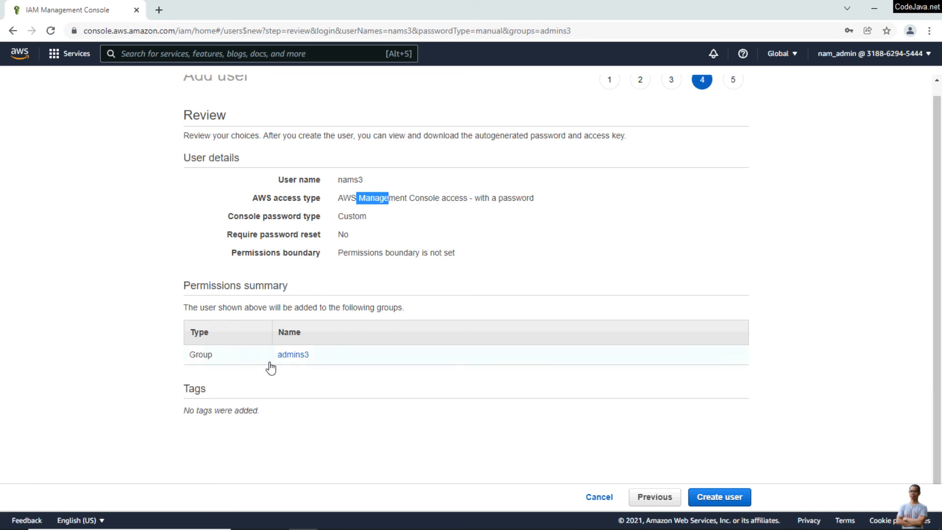
{"action": "left_click", "coordinate": [721, 495]}
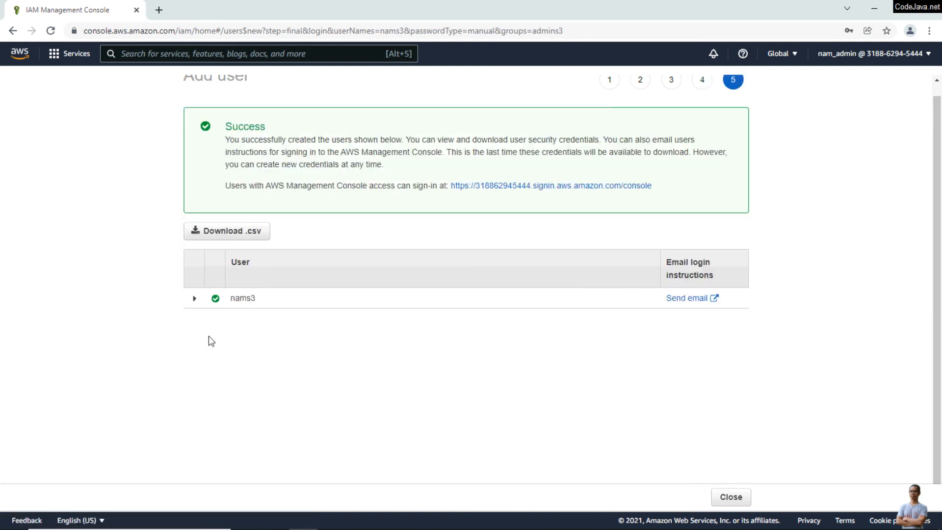
{"action": "left_click", "coordinate": [195, 301]}
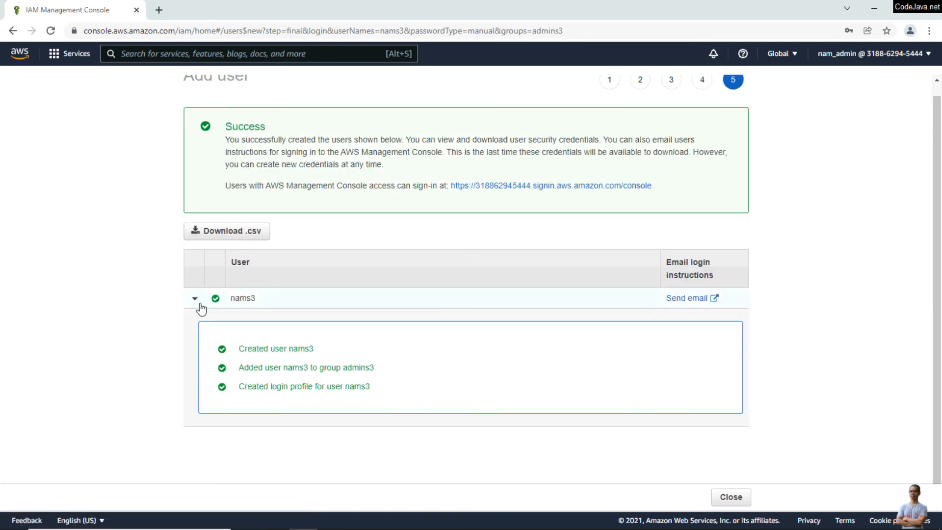
{"action": "left_click", "coordinate": [736, 500]}
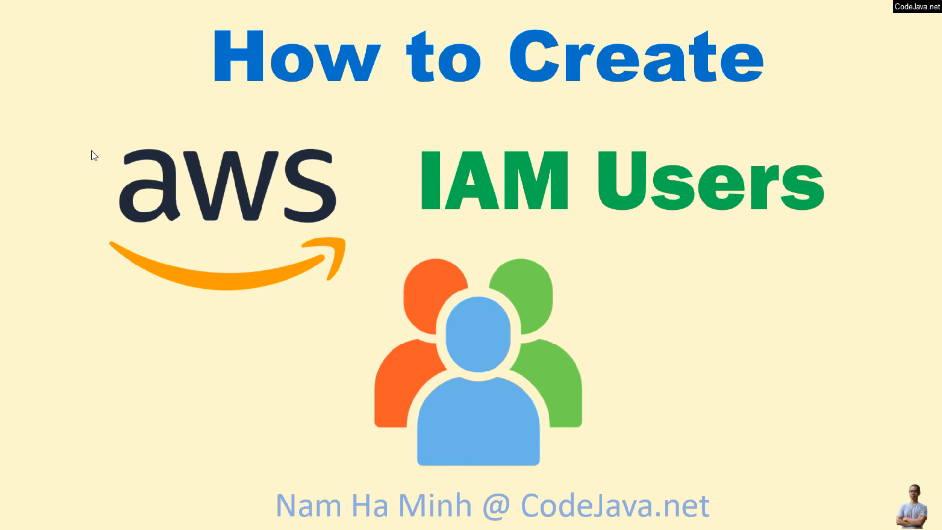
Advance through the two best-practice points to the closing Subscribe slide
{"action": "key", "text": "Right"}
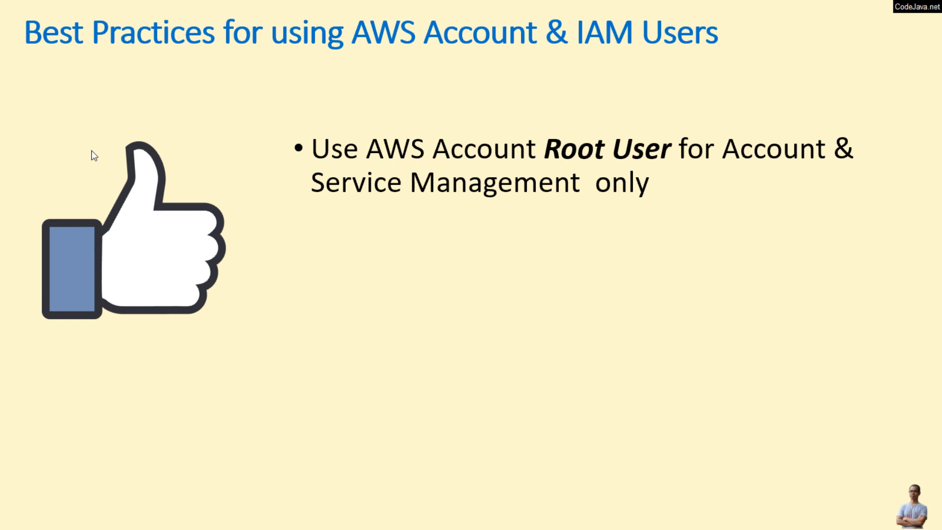
{"action": "key", "text": "Right"}
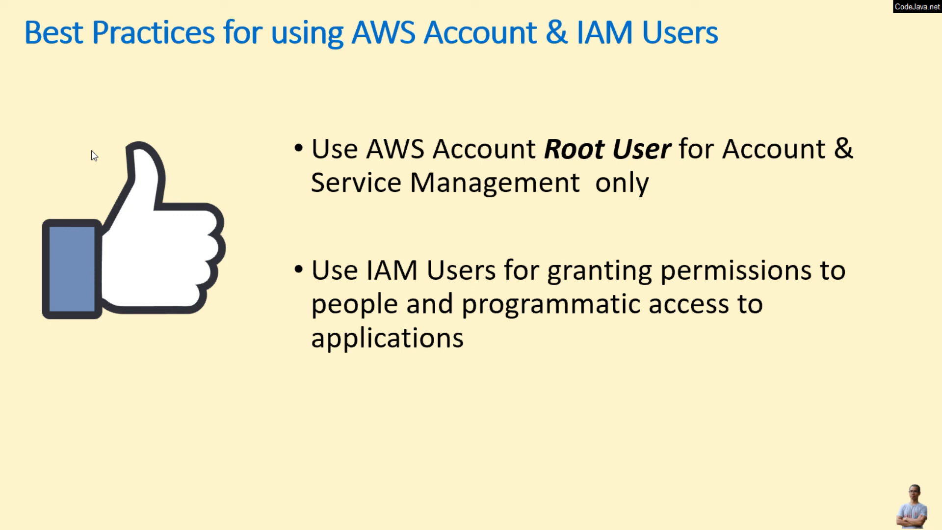
{"action": "key", "text": "Right"}
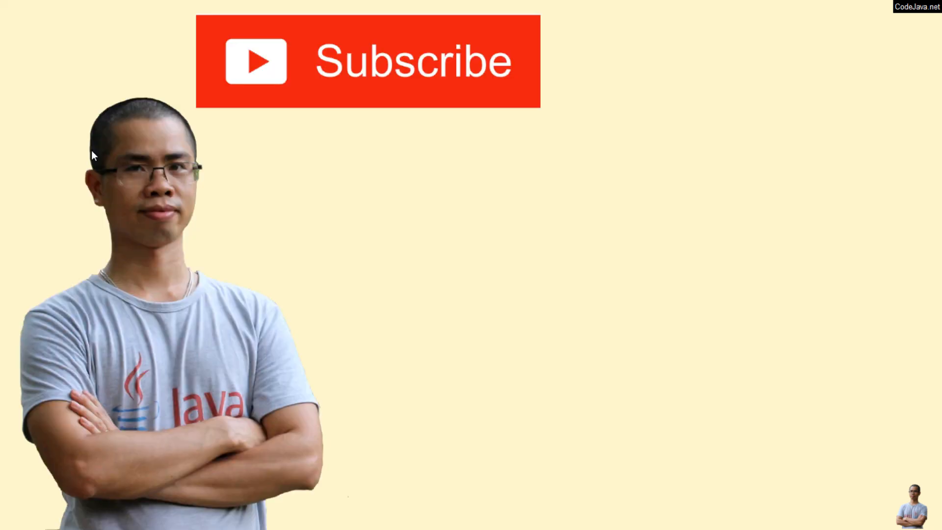